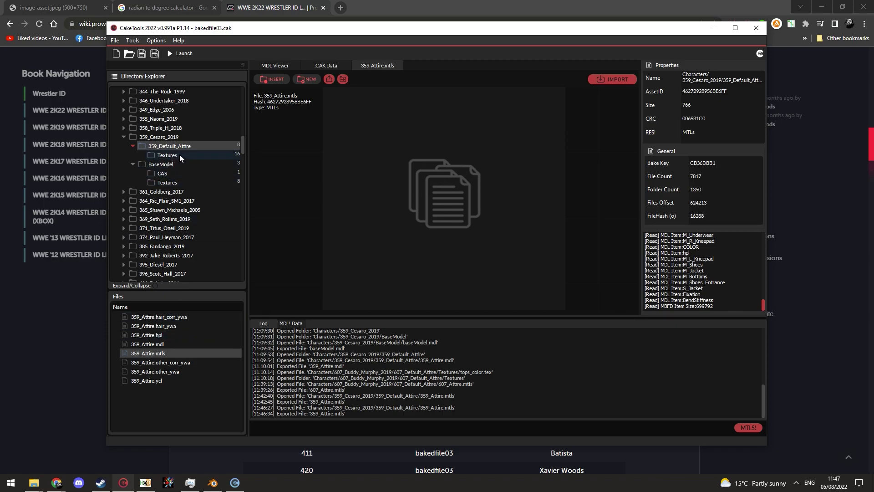
Look up 359_Attire.mdl and 359_Attire.mtls in the 359_Default_Attire folder and baseModel.mdl in the BaseModel folder
{"action": "left_click", "coordinate": [163, 345]}
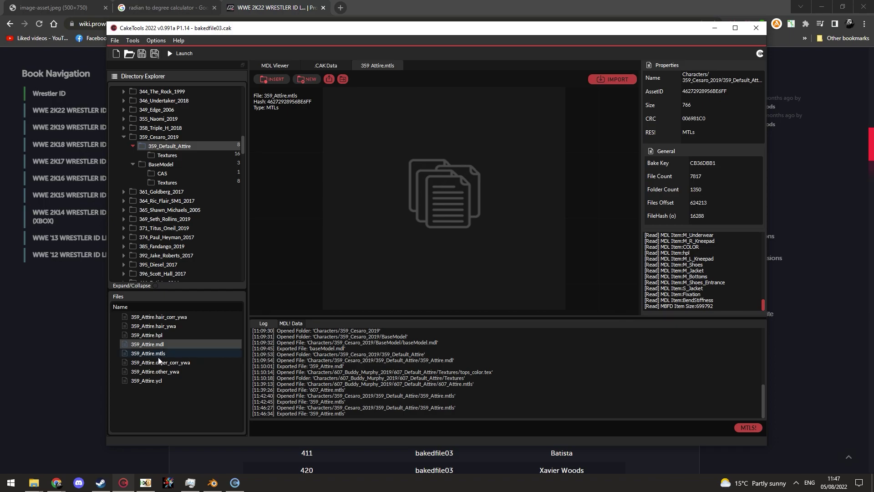
{"action": "left_click", "coordinate": [160, 354]}
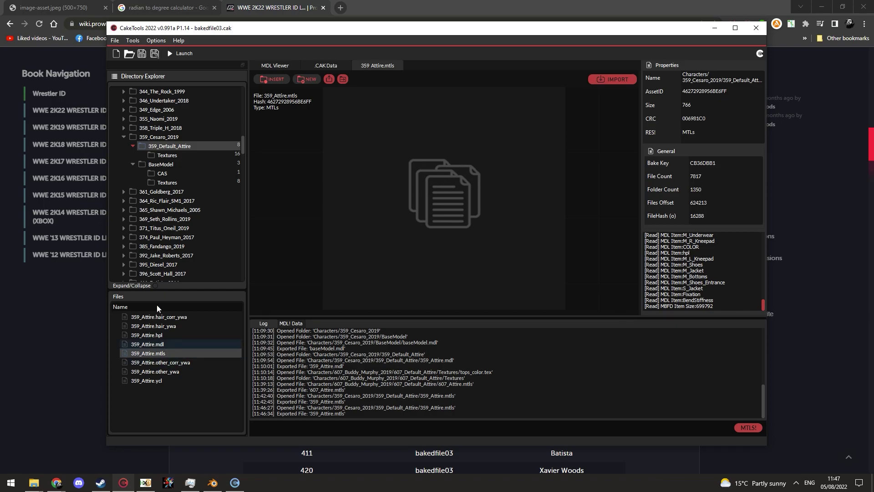
{"action": "left_click", "coordinate": [163, 166]}
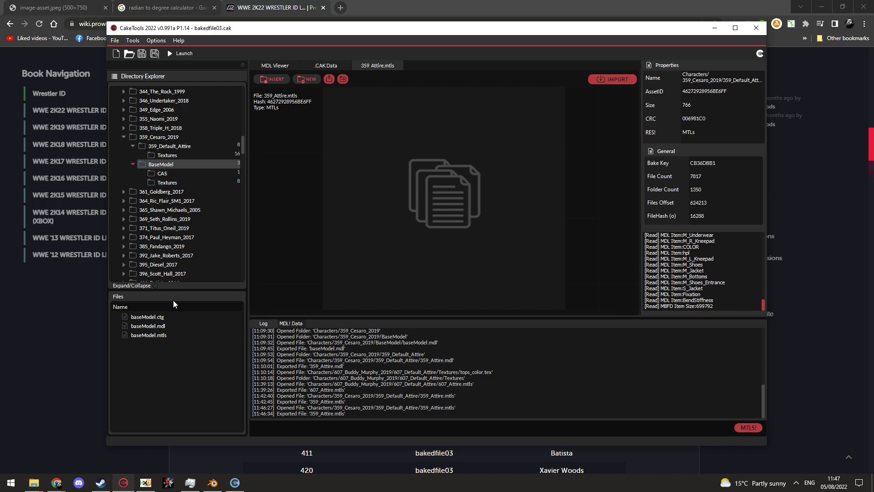
{"action": "left_click", "coordinate": [163, 328]}
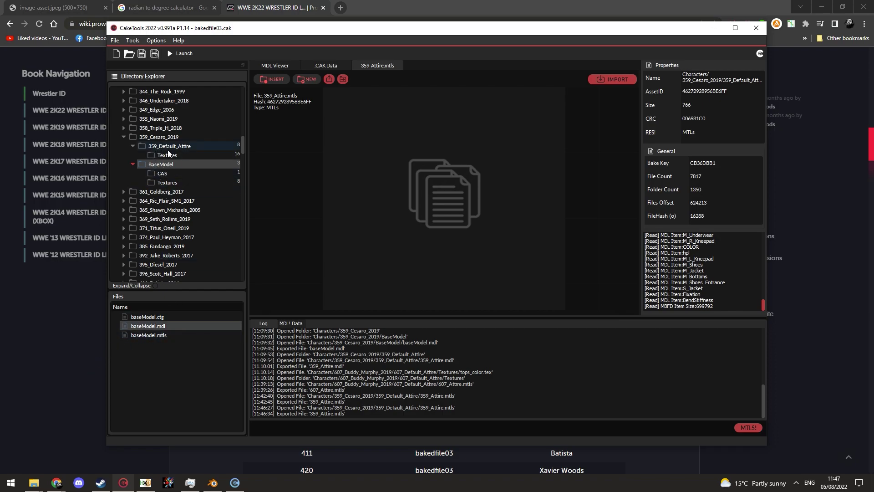
Switch to File Explorer and open the Textures folder inside the 359_Default_Attire folder of mod_tests
{"action": "mouse_move", "coordinate": [34, 482]}
{"action": "left_click", "coordinate": [51, 458]}
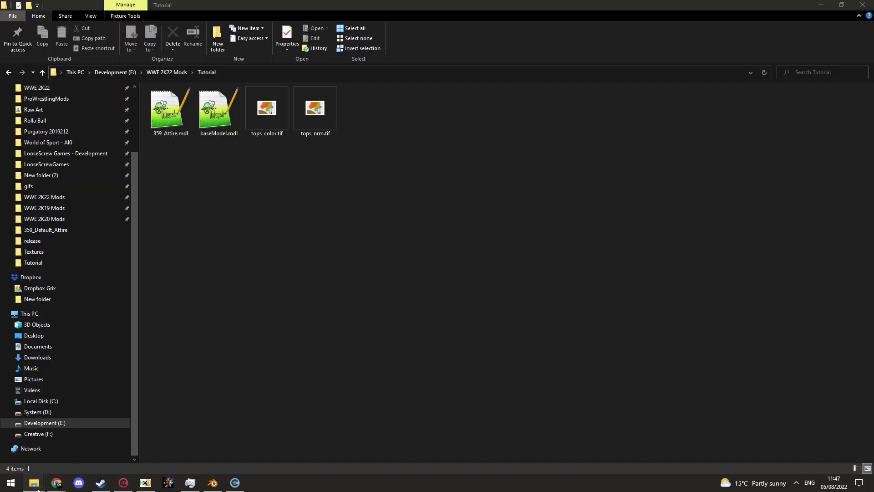
{"action": "left_click", "coordinate": [185, 411]}
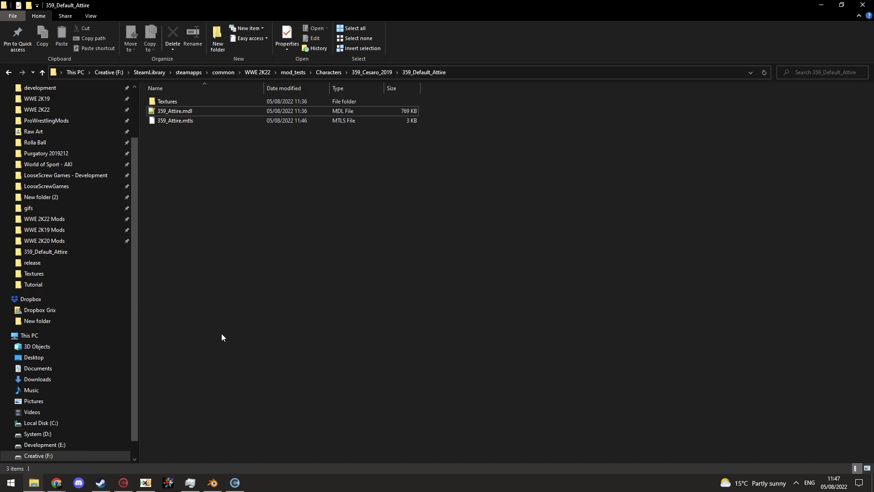
{"action": "left_click", "coordinate": [213, 482]}
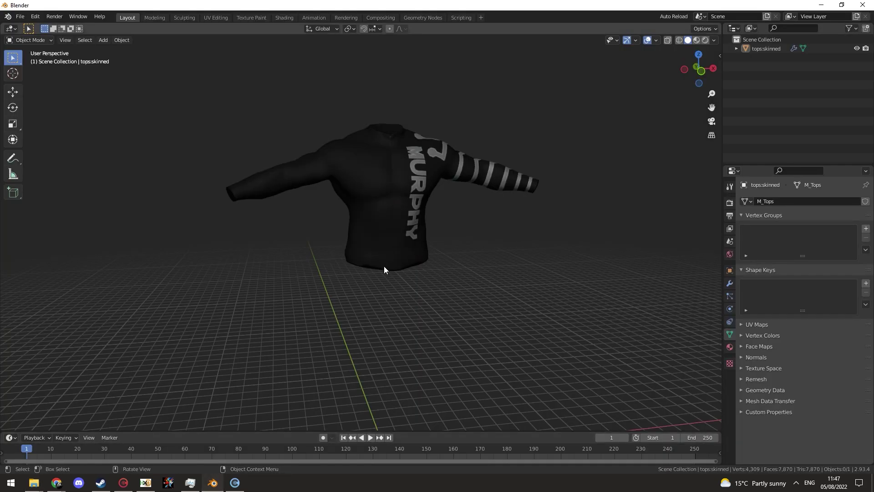
{"action": "left_click", "coordinate": [216, 480]}
{"action": "double_click", "coordinate": [164, 101]}
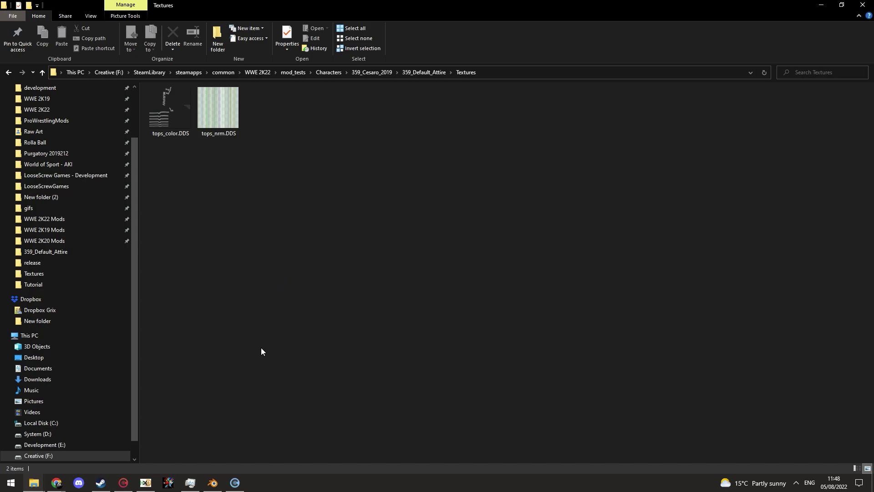
Switch to Blender and import baseModel.mdl from the Tutorial folder as a WWE2K22 MDL
{"action": "left_click", "coordinate": [213, 482]}
{"action": "middle_click_drag", "start_coordinate": [419, 332], "coordinate": [398, 283]}
{"action": "scroll", "coordinate": [410, 279], "scroll_direction": "up", "scroll_amount": 3}
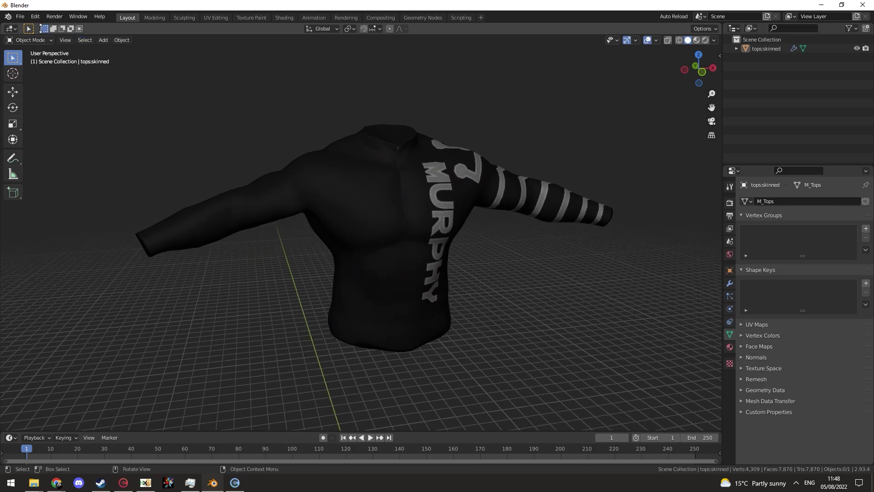
{"action": "left_click", "coordinate": [20, 17]}
{"action": "mouse_move", "coordinate": [74, 142]}
{"action": "left_click", "coordinate": [182, 339]}
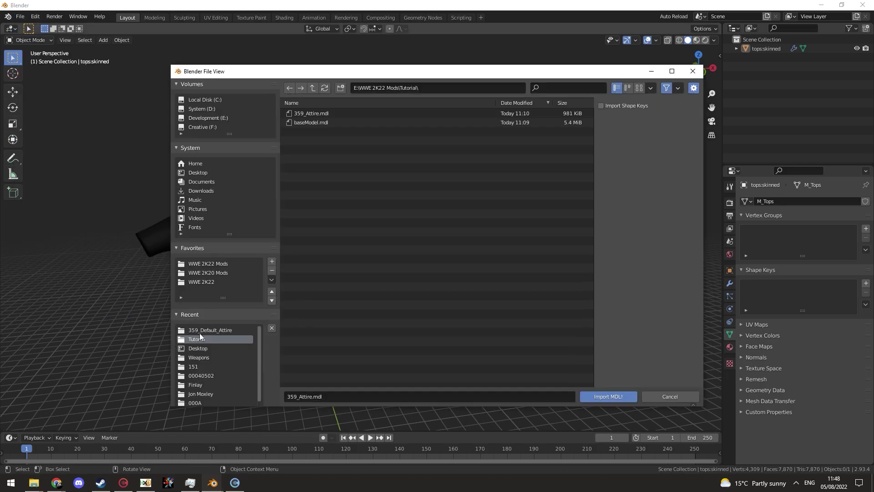
{"action": "double_click", "coordinate": [331, 123]}
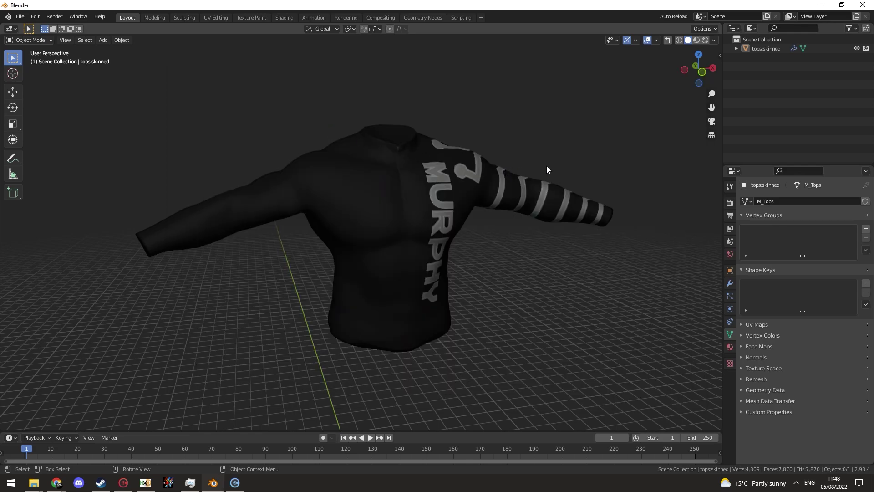
{"action": "scroll", "coordinate": [547, 166], "scroll_direction": "down", "scroll_amount": 3}
{"action": "middle_click_drag", "start_coordinate": [452, 162], "coordinate": [447, 225], "text": "shift"}
{"action": "scroll", "coordinate": [446, 226], "scroll_direction": "up", "scroll_amount": 3}
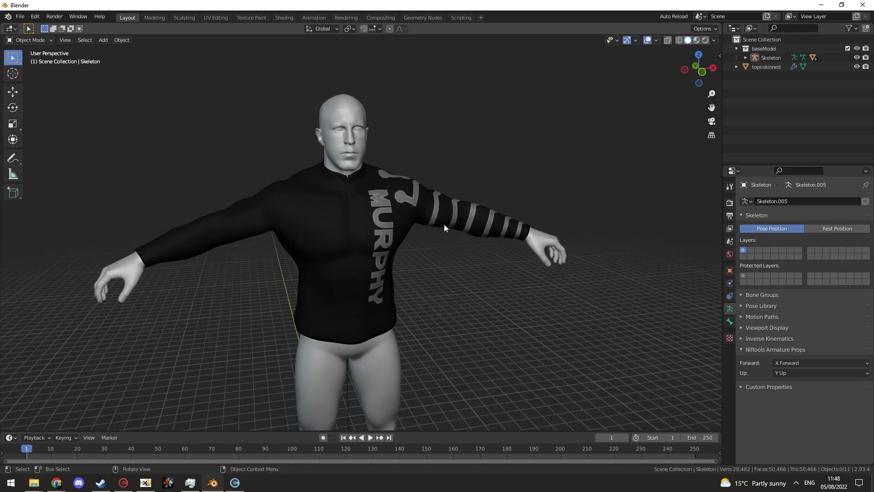
Hide the tops mesh and join the body mesh into the head mesh
{"action": "left_click", "coordinate": [388, 208]}
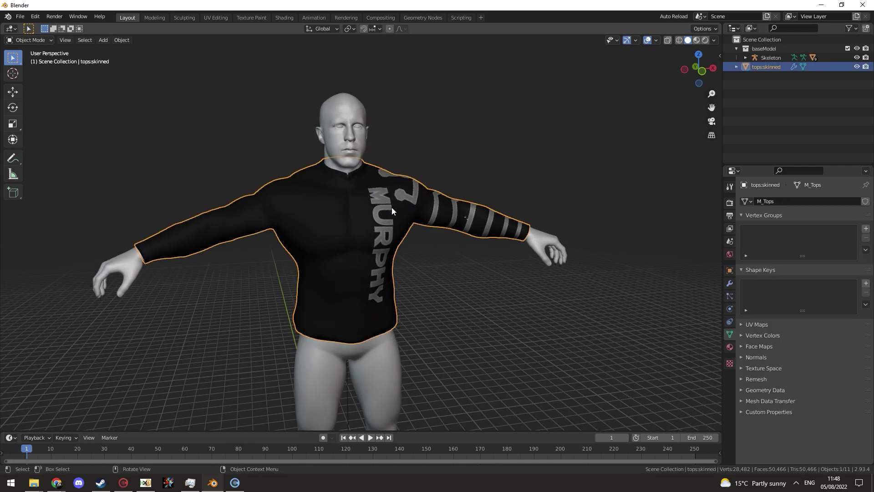
{"action": "left_click", "coordinate": [857, 66]}
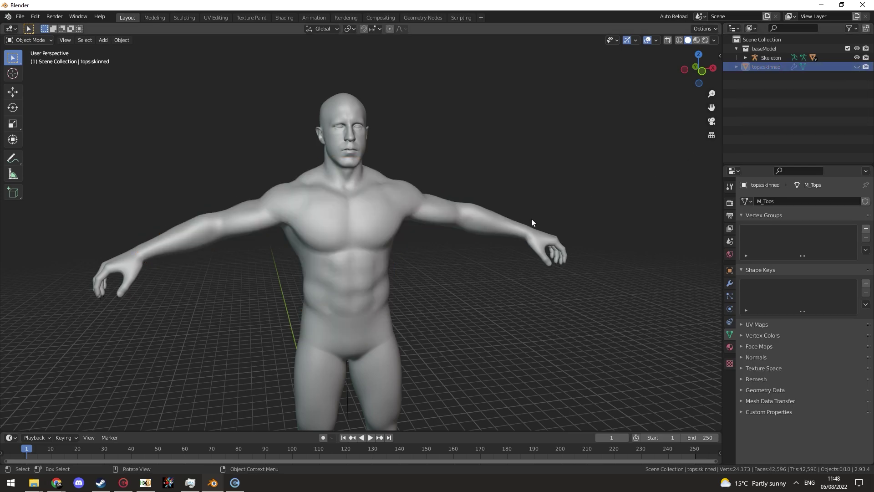
{"action": "left_click", "coordinate": [342, 232]}
{"action": "left_click", "coordinate": [368, 173], "text": "shift"}
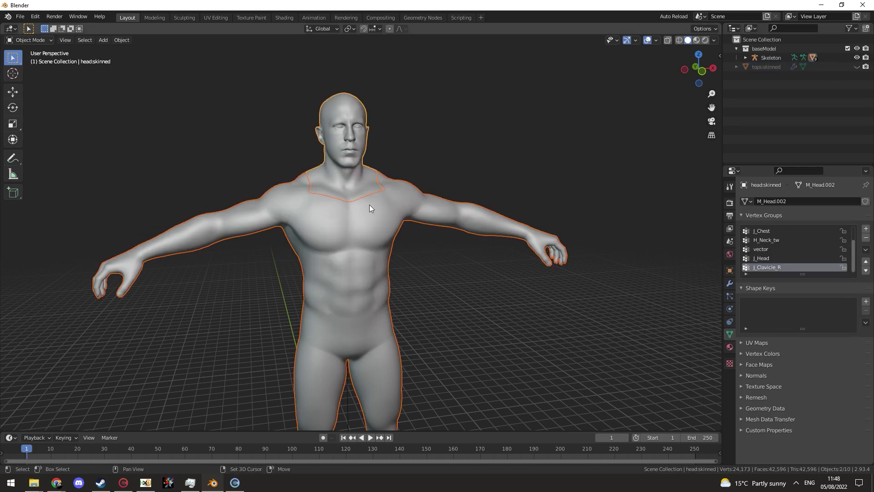
{"action": "middle_click_drag", "start_coordinate": [400, 245], "coordinate": [359, 214]}
{"action": "scroll", "coordinate": [406, 208], "scroll_direction": "up", "scroll_amount": 4}
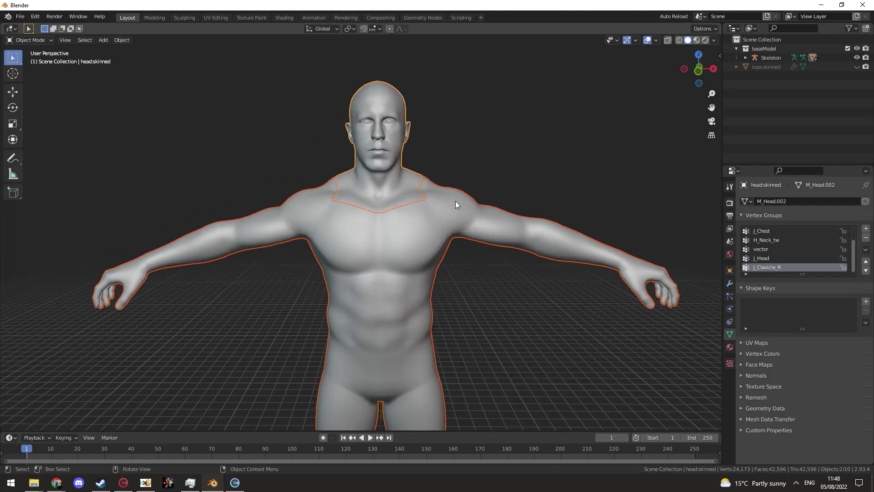
{"action": "key", "text": "ctrl+j"}
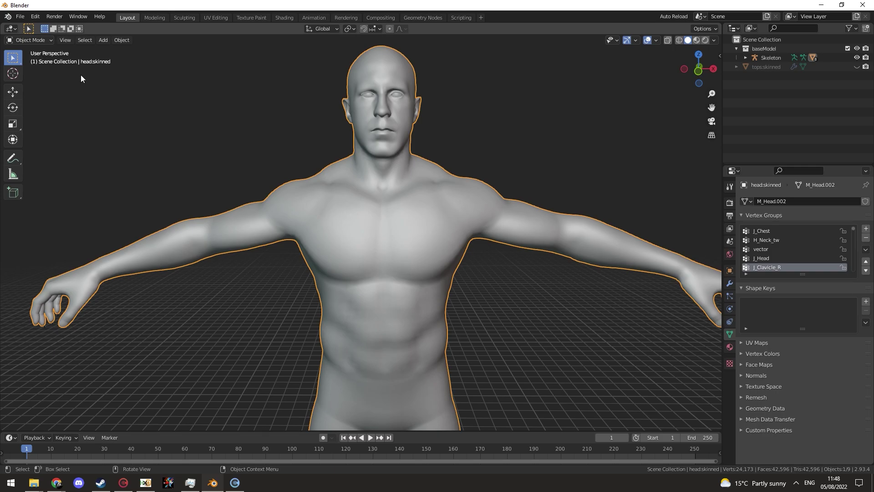
Unhide the tops mesh and check how it sits over the joined body
{"action": "left_click", "coordinate": [856, 66]}
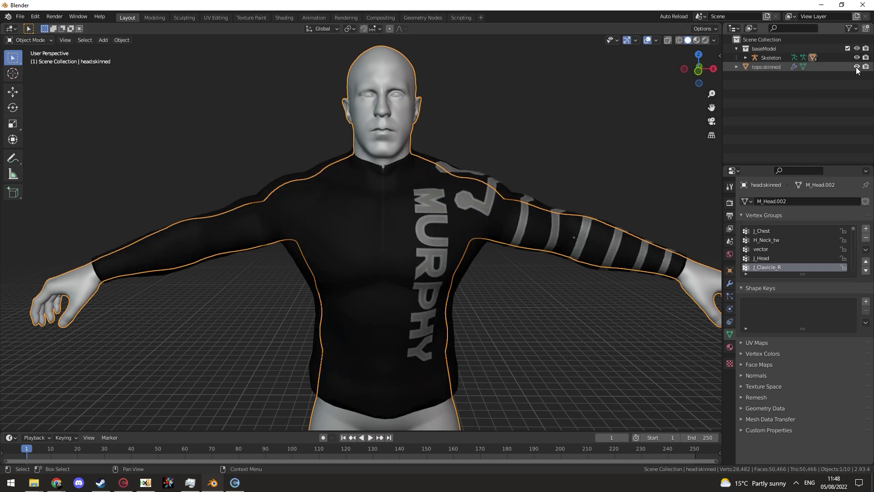
{"action": "middle_click_drag", "start_coordinate": [408, 173], "coordinate": [459, 218]}
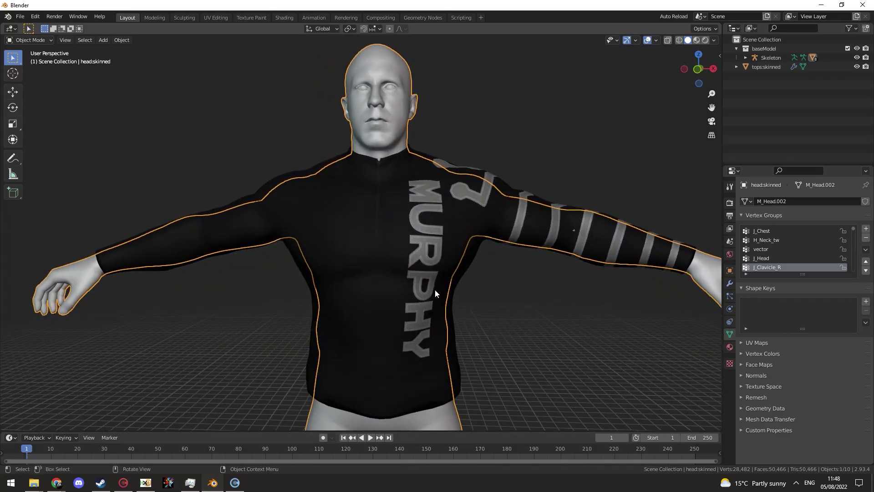
{"action": "scroll", "coordinate": [394, 363], "scroll_direction": "down", "scroll_amount": 2}
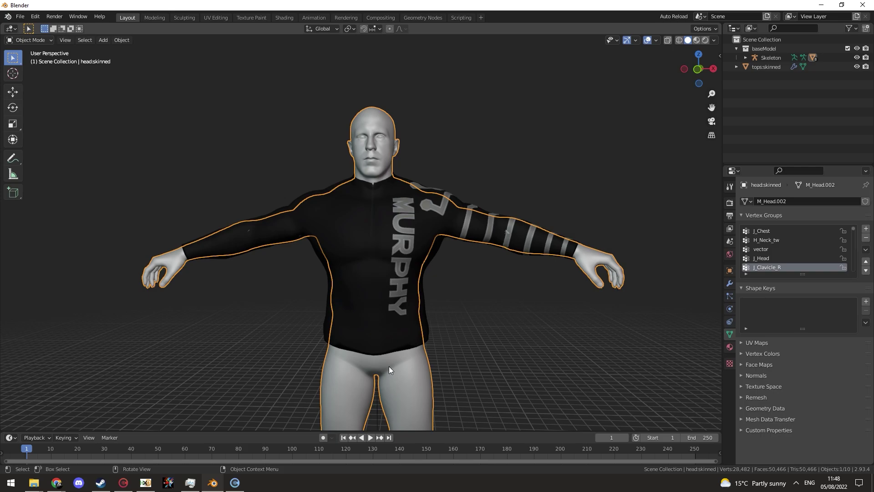
{"action": "middle_click_drag", "start_coordinate": [389, 366], "coordinate": [419, 141]}
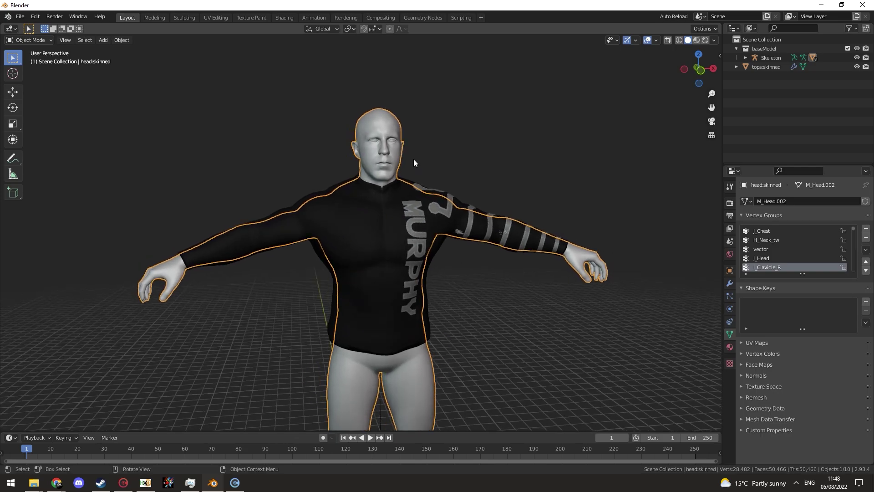
Isolate the joined body in local view and examine its J_Chest vertex group weights in Weight Paint mode
{"action": "key", "text": "KP_Divide"}
{"action": "key", "text": "ctrl+Tab"}
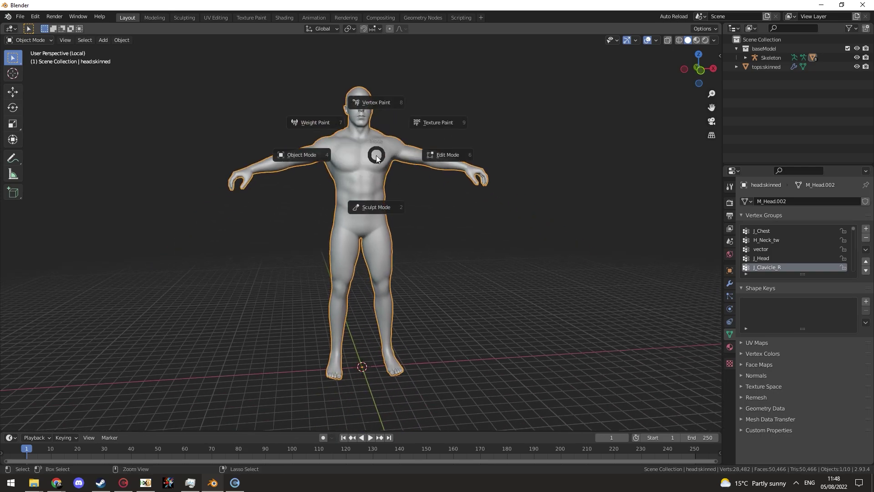
{"action": "left_click", "coordinate": [324, 124]}
{"action": "scroll", "coordinate": [780, 254], "scroll_direction": "up", "scroll_amount": 6, "text": "ctrl"}
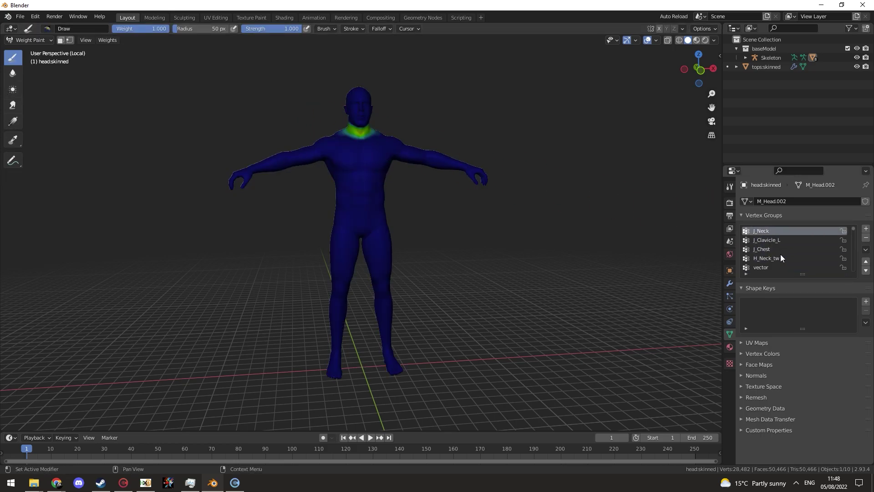
{"action": "scroll", "coordinate": [780, 254], "scroll_direction": "down", "scroll_amount": 4, "text": "ctrl"}
{"action": "scroll", "coordinate": [780, 254], "scroll_direction": "up", "scroll_amount": 2, "text": "ctrl"}
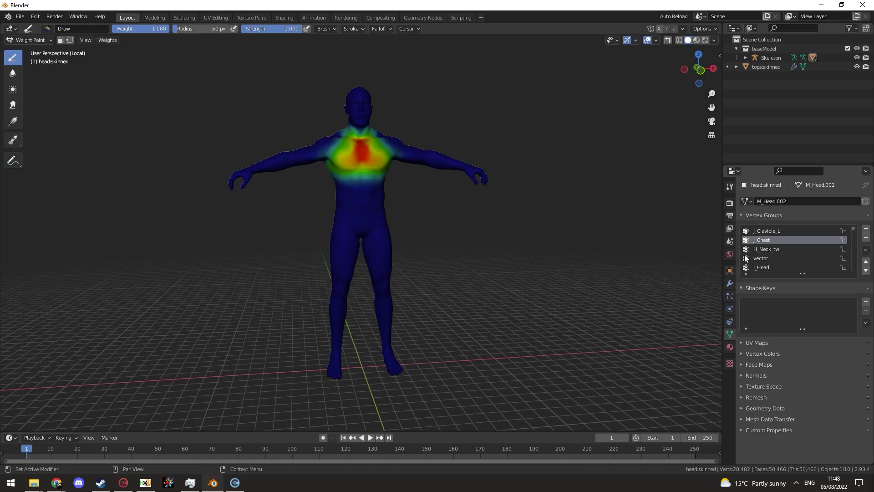
{"action": "scroll", "coordinate": [487, 227], "scroll_direction": "up", "scroll_amount": 4}
{"action": "scroll", "coordinate": [486, 228], "scroll_direction": "up", "scroll_amount": 3}
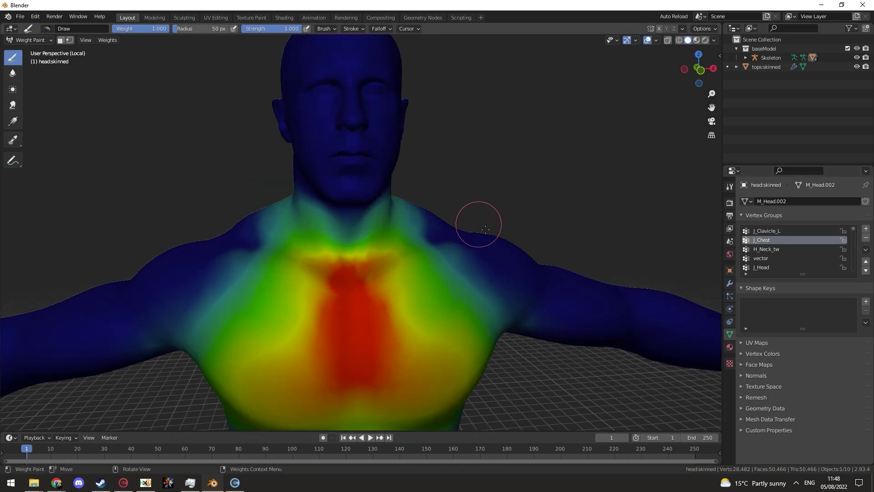
{"action": "middle_click_drag", "start_coordinate": [479, 223], "coordinate": [499, 219]}
{"action": "scroll", "coordinate": [494, 227], "scroll_direction": "up", "scroll_amount": 1}
{"action": "scroll", "coordinate": [458, 280], "scroll_direction": "down", "scroll_amount": 1}
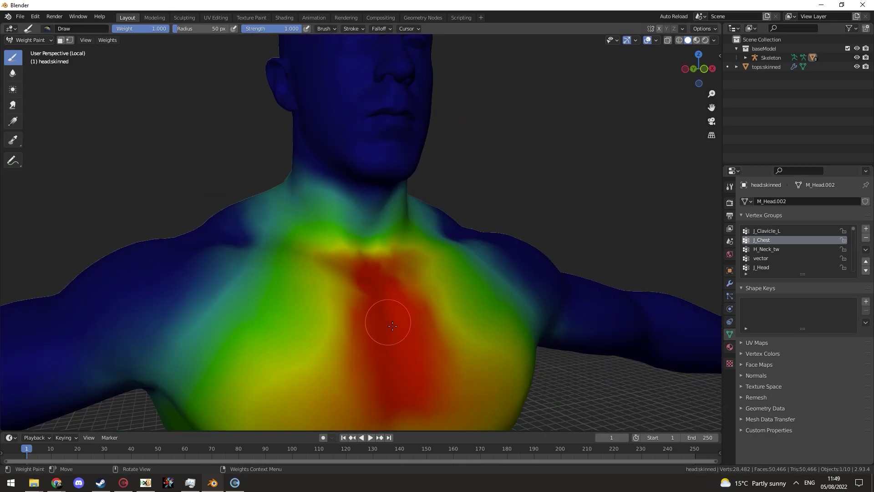
{"action": "mouse_move", "coordinate": [433, 248]}
{"action": "middle_mouse_down"}
{"action": "mouse_move", "coordinate": [524, 246]}
{"action": "mouse_move", "coordinate": [433, 248]}
{"action": "middle_mouse_up"}
Return the body to Object Mode, deselect it and exit local view to show the whole scene
{"action": "key", "text": "ctrl+Tab"}
{"action": "left_click", "coordinate": [69, 86]}
{"action": "scroll", "coordinate": [638, 187], "scroll_direction": "down", "scroll_amount": 6}
{"action": "left_click", "coordinate": [557, 184]}
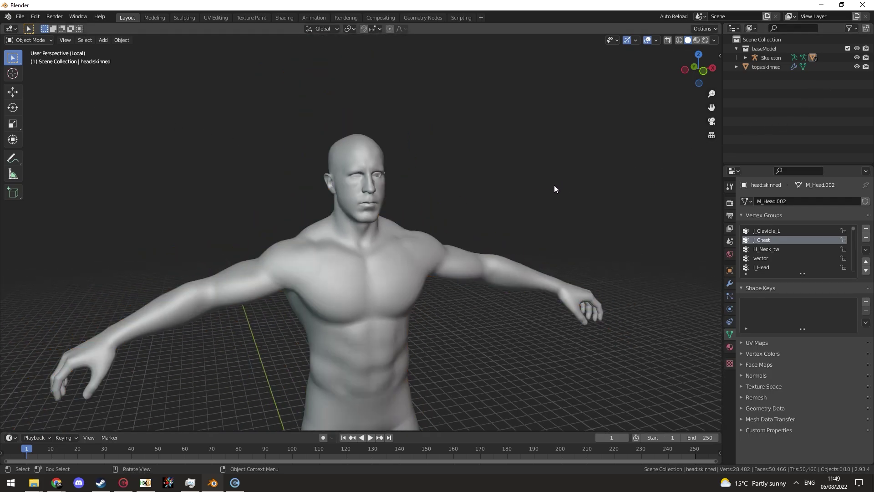
{"action": "scroll", "coordinate": [535, 194], "scroll_direction": "down", "scroll_amount": 3}
{"action": "scroll", "coordinate": [532, 167], "scroll_direction": "up", "scroll_amount": 1}
{"action": "key", "text": "KP_Divide"}
{"action": "scroll", "coordinate": [513, 172], "scroll_direction": "up", "scroll_amount": 2}
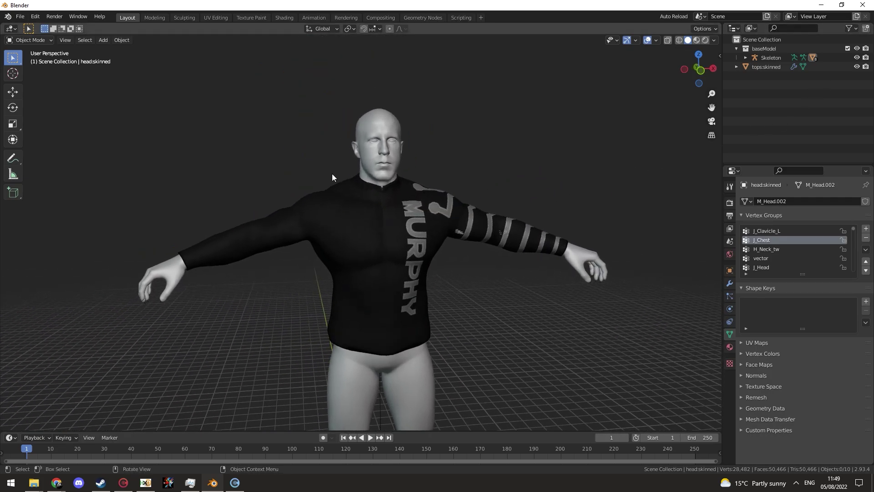
{"action": "middle_click_drag", "start_coordinate": [338, 175], "coordinate": [293, 165]}
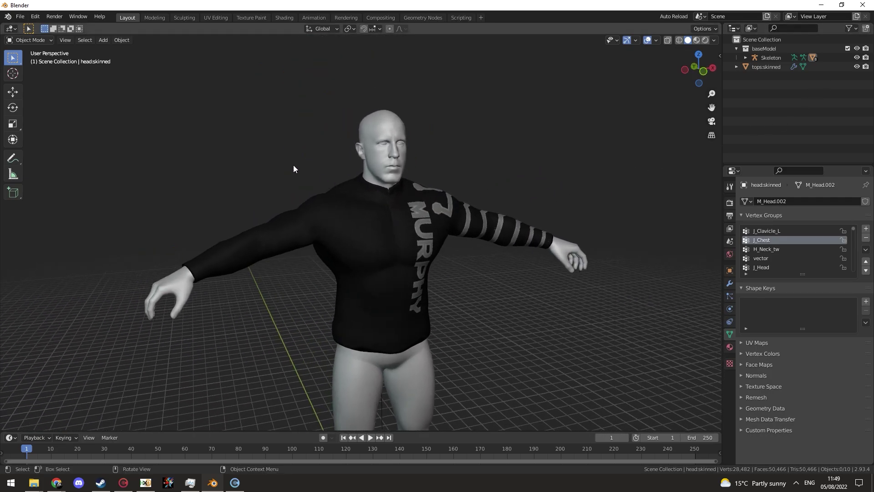
Import 359_Attire.mdl from the Tutorial folder as a WWE2K22 MDL
{"action": "left_click", "coordinate": [19, 20]}
{"action": "mouse_move", "coordinate": [84, 141]}
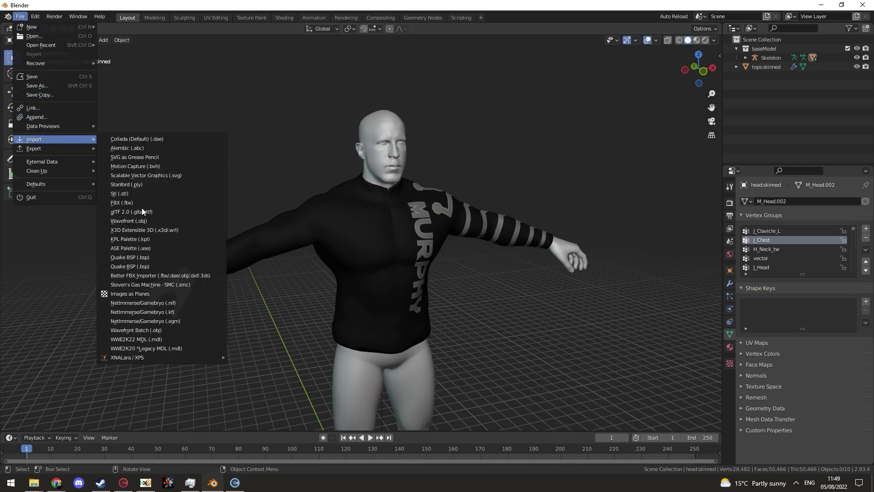
{"action": "left_click", "coordinate": [172, 338]}
{"action": "left_click", "coordinate": [318, 114]}
{"action": "double_click", "coordinate": [317, 114]}
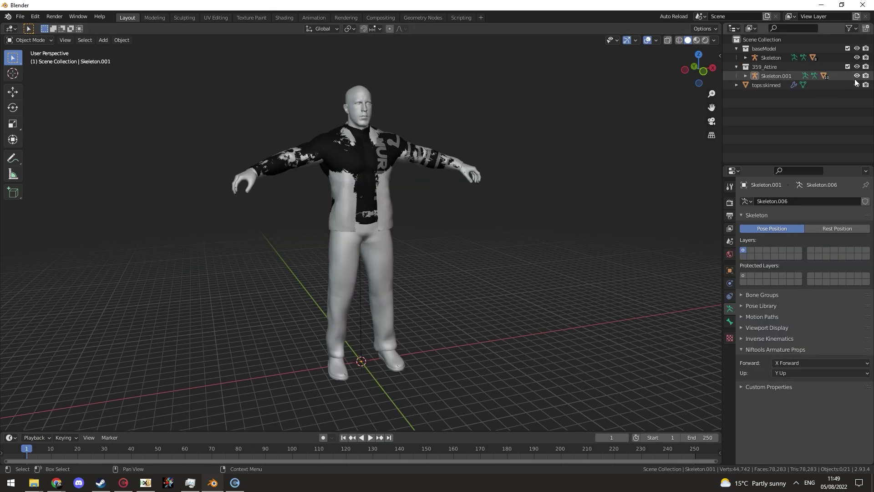
Hide the baseModel collection and the tops mesh so only the 359_Attire model is displayed
{"action": "left_click", "coordinate": [857, 49]}
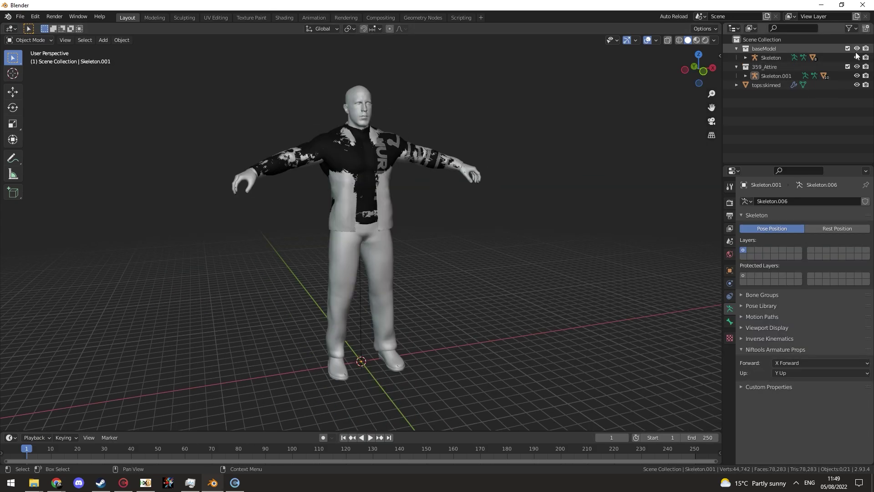
{"action": "left_click", "coordinate": [857, 85]}
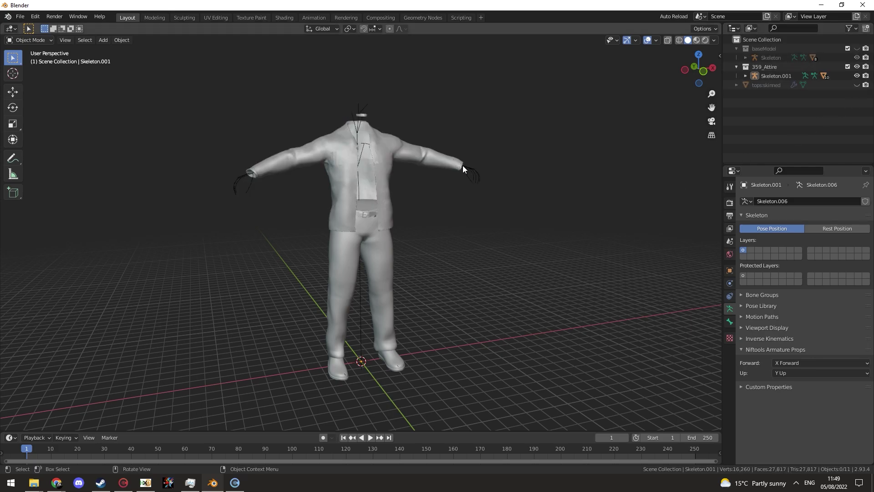
{"action": "scroll", "coordinate": [459, 192], "scroll_direction": "up", "scroll_amount": 4}
{"action": "middle_click_drag", "start_coordinate": [458, 209], "coordinate": [426, 196]}
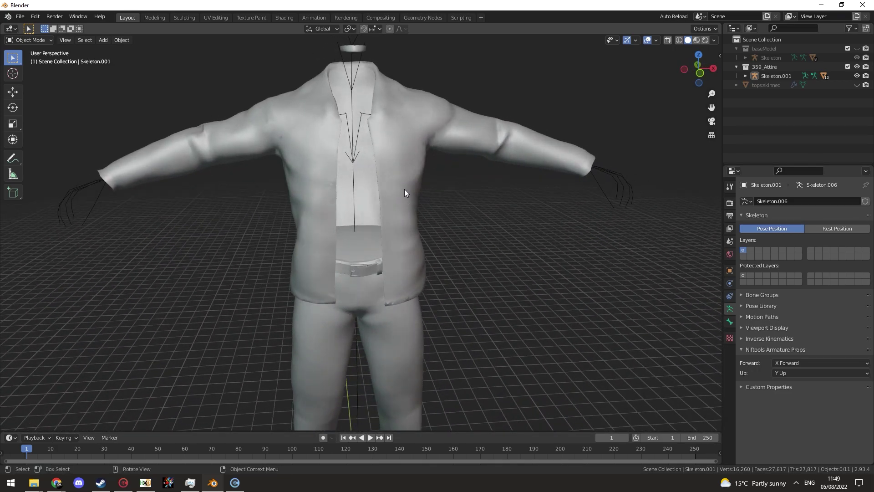
Delete the jacket and the top beneath it from the imported 359_Attire model
{"action": "scroll", "coordinate": [440, 157], "scroll_direction": "down", "scroll_amount": 1}
{"action": "scroll", "coordinate": [436, 162], "scroll_direction": "up", "scroll_amount": 1}
{"action": "middle_click_drag", "start_coordinate": [424, 171], "coordinate": [466, 210], "text": "shift"}
{"action": "scroll", "coordinate": [436, 217], "scroll_direction": "down", "scroll_amount": 1}
{"action": "scroll", "coordinate": [436, 217], "scroll_direction": "down", "scroll_amount": 1}
{"action": "left_click", "coordinate": [430, 231]}
{"action": "key", "text": "Delete"}
{"action": "left_click", "coordinate": [422, 234]}
{"action": "key", "text": "Delete"}
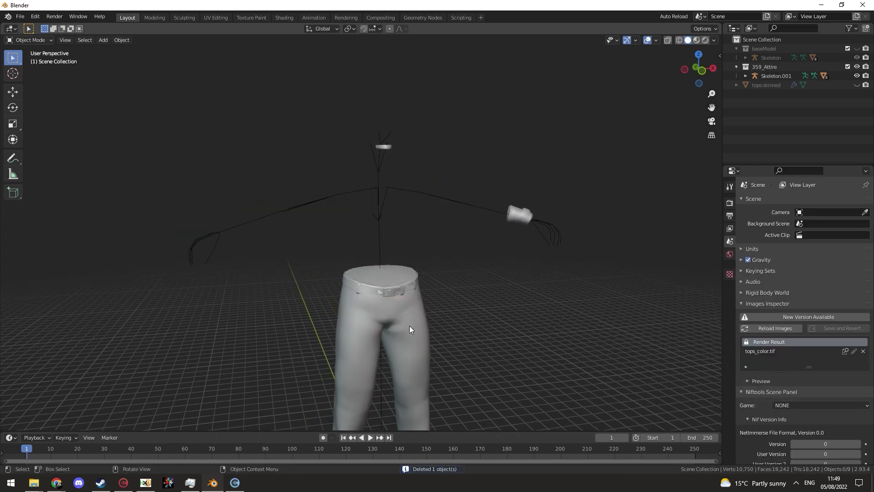
Delete the pants and the wristband from the imported 359_Attire model
{"action": "left_click", "coordinate": [409, 326]}
{"action": "key", "text": "Delete"}
{"action": "scroll", "coordinate": [432, 323], "scroll_direction": "down", "scroll_amount": 2}
{"action": "scroll", "coordinate": [446, 305], "scroll_direction": "up", "scroll_amount": 1}
{"action": "scroll", "coordinate": [451, 300], "scroll_direction": "up", "scroll_amount": 1}
{"action": "left_click", "coordinate": [523, 220]}
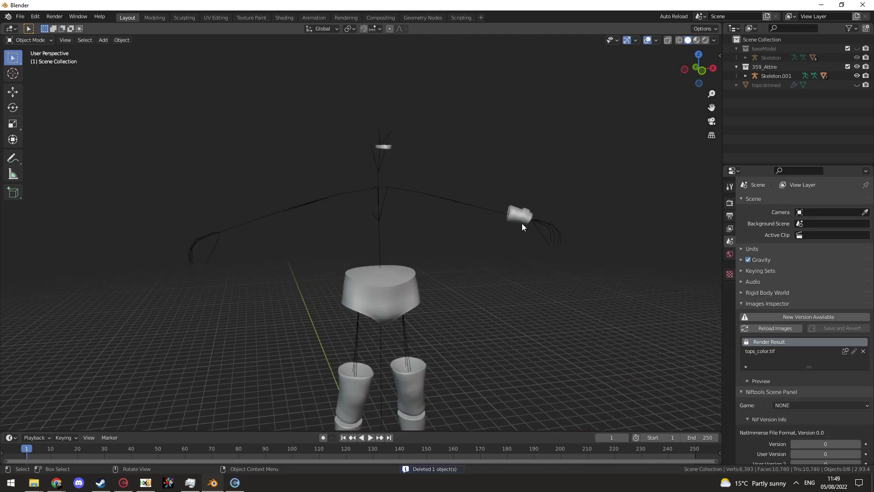
{"action": "key", "text": "Delete"}
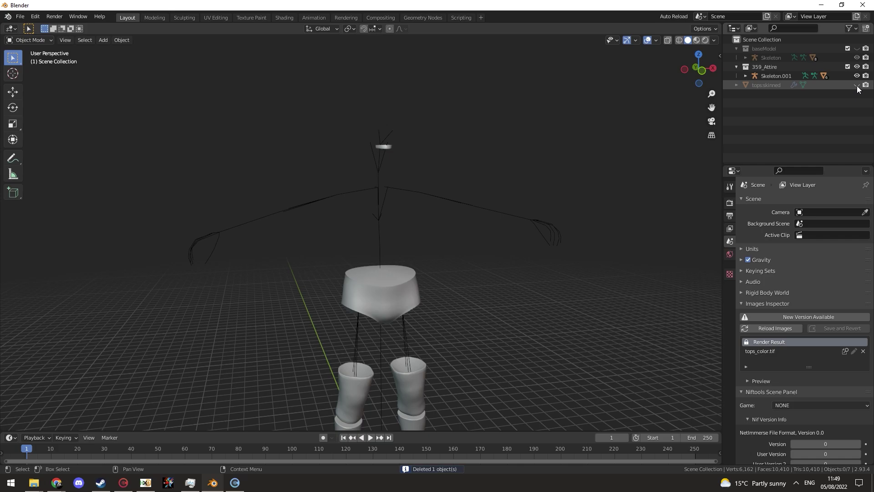
Hide the 359_Attire collection and show the tops mesh together with the baseModel collection
{"action": "left_click", "coordinate": [857, 67]}
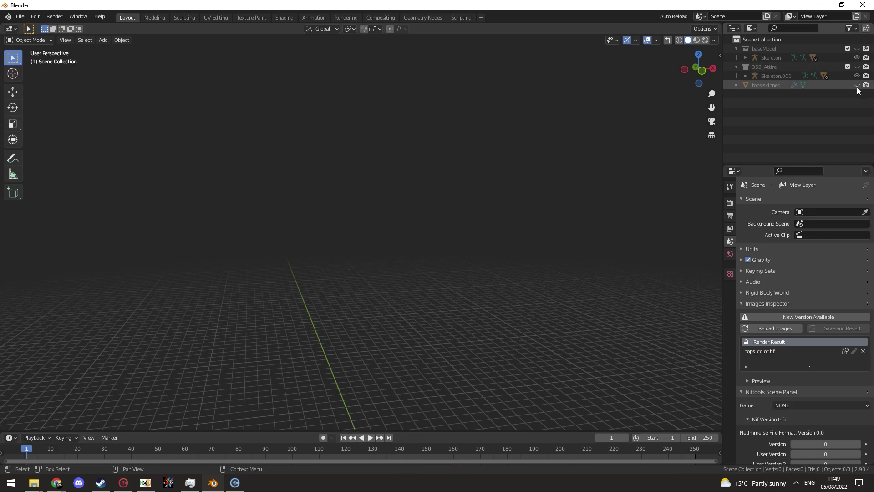
{"action": "left_click", "coordinate": [857, 84]}
{"action": "left_click", "coordinate": [856, 48]}
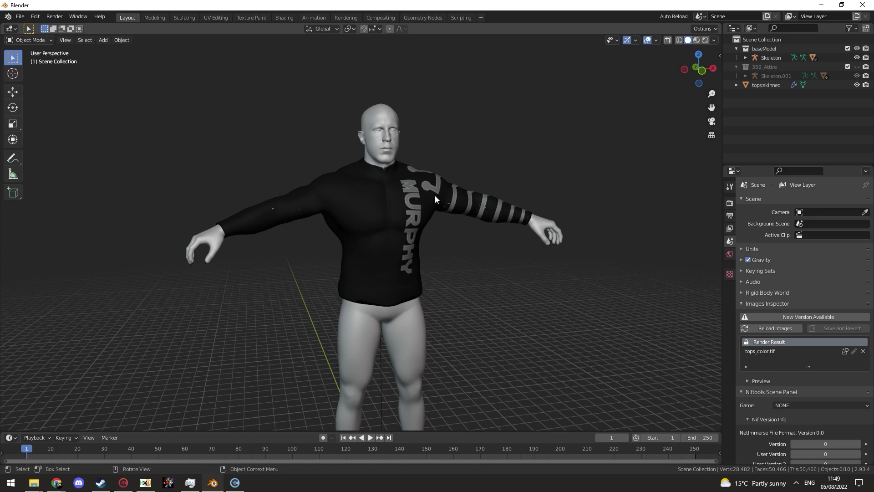
Transfer the body's vertex group weights to the tops mesh in Weight Paint mode, with Nearest Face Interpolated mapping and source layers By Name
{"action": "scroll", "coordinate": [424, 264], "scroll_direction": "up", "scroll_amount": 4}
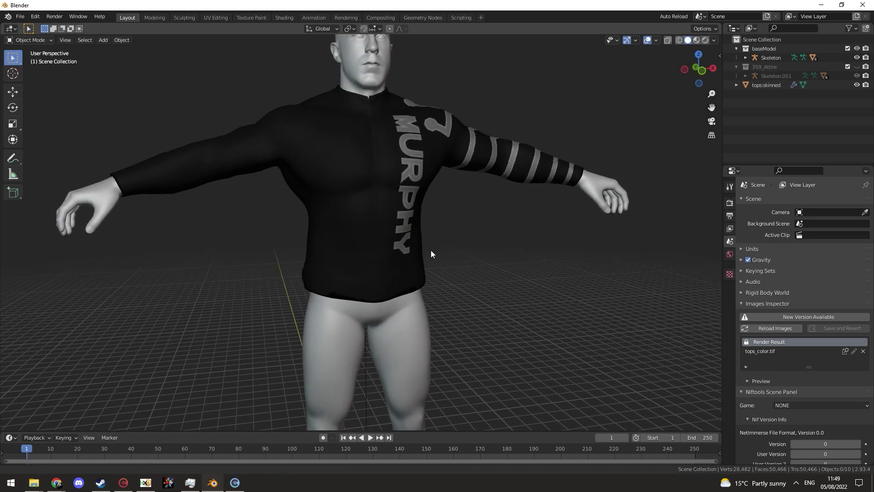
{"action": "left_click", "coordinate": [403, 318]}
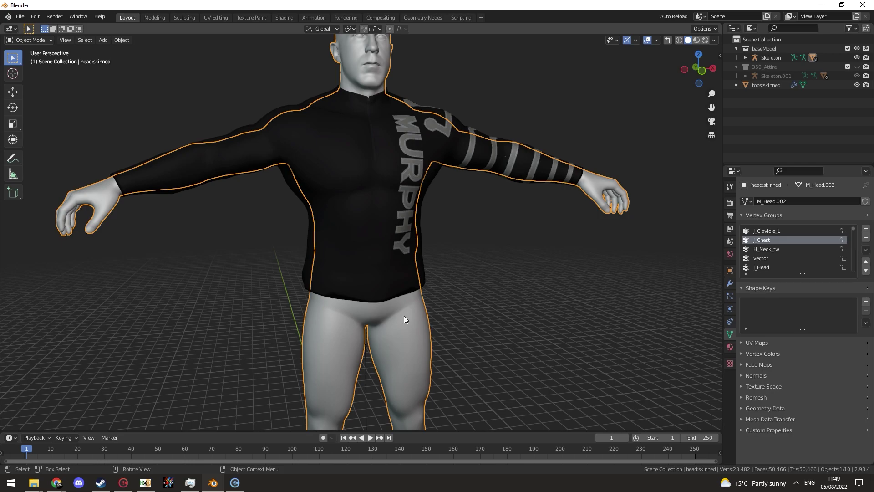
{"action": "mouse_move", "coordinate": [432, 223]}
{"action": "middle_mouse_down"}
{"action": "mouse_move", "coordinate": [348, 215]}
{"action": "mouse_move", "coordinate": [359, 185]}
{"action": "mouse_move", "coordinate": [406, 189]}
{"action": "mouse_move", "coordinate": [419, 228]}
{"action": "mouse_move", "coordinate": [438, 207]}
{"action": "middle_mouse_up"}
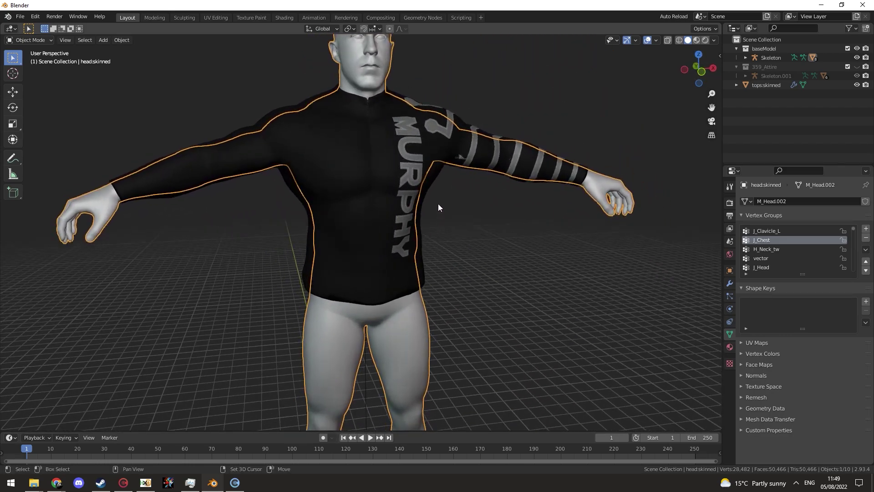
{"action": "left_click", "coordinate": [399, 152], "text": "shift"}
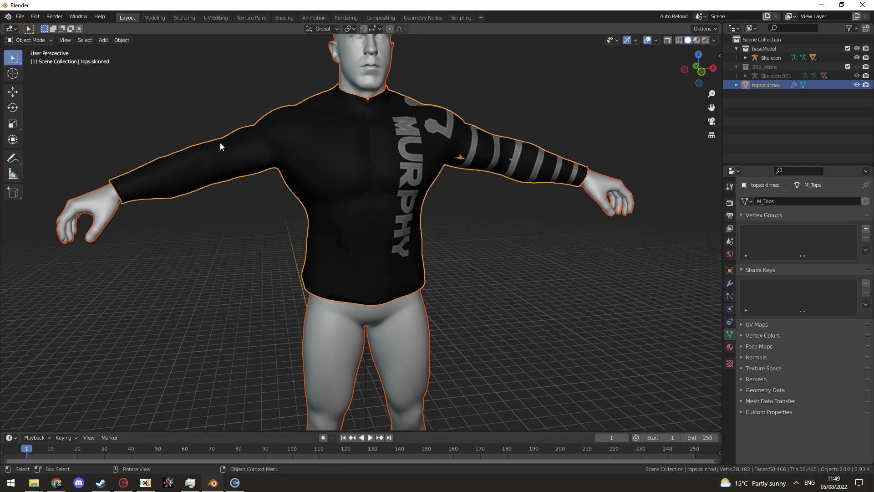
{"action": "key", "text": "ctrl+Tab"}
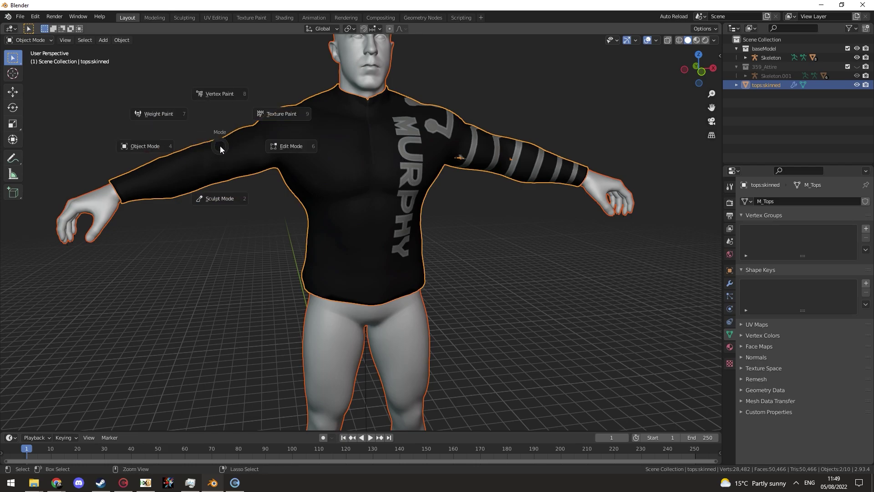
{"action": "left_click", "coordinate": [184, 127]}
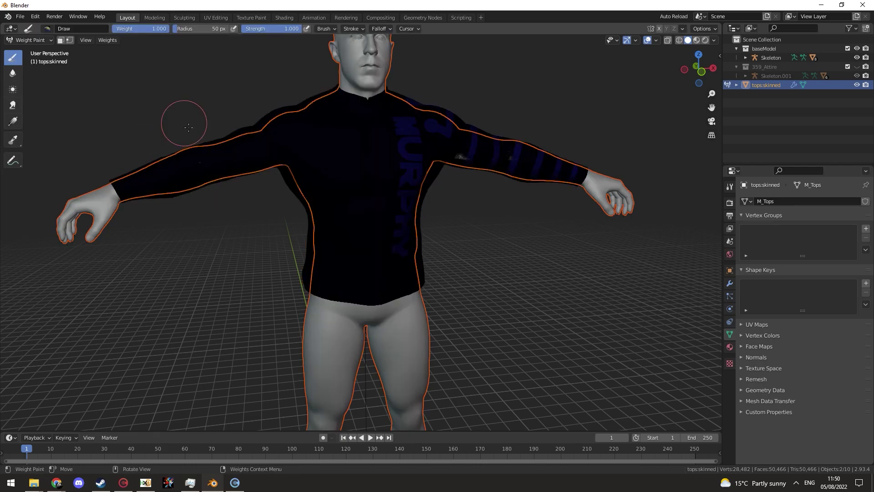
{"action": "left_click", "coordinate": [116, 42]}
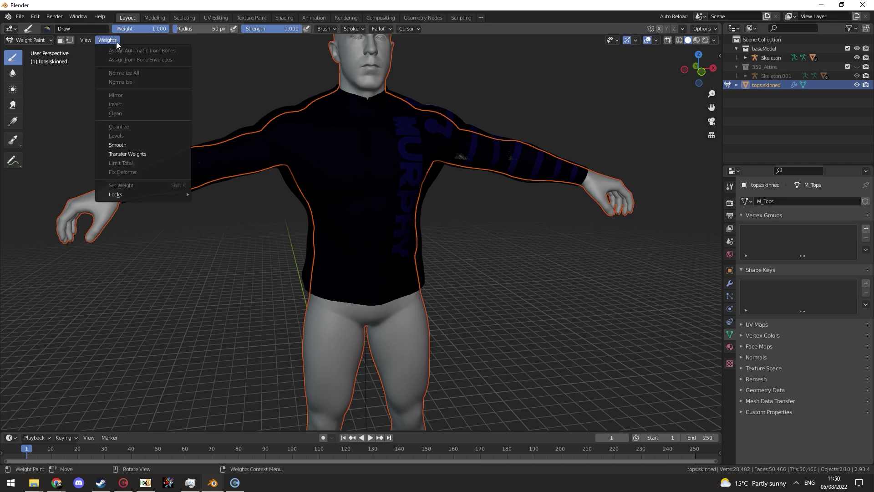
{"action": "left_click", "coordinate": [141, 155]}
{"action": "left_click", "coordinate": [100, 390]}
{"action": "left_click", "coordinate": [103, 389]}
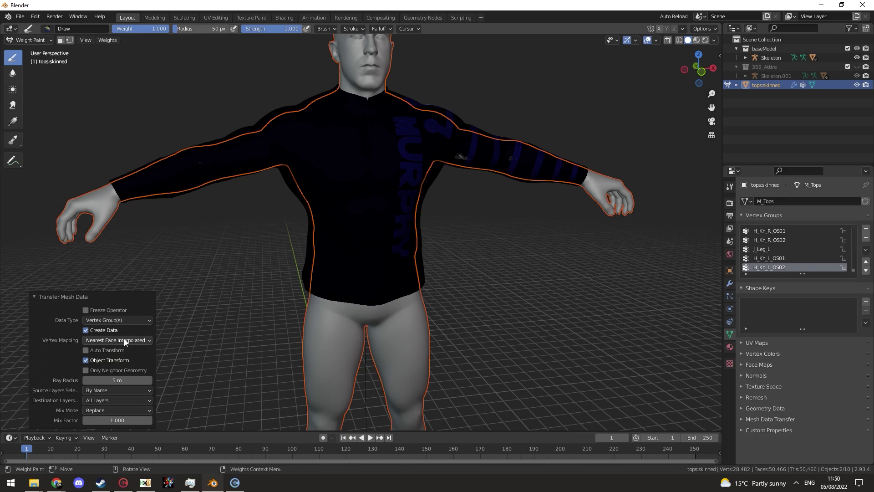
Return to Object Mode, deselect everything and hide the baseModel collection so only the tops mesh is displayed
{"action": "left_click", "coordinate": [41, 40]}
{"action": "left_click", "coordinate": [35, 50]}
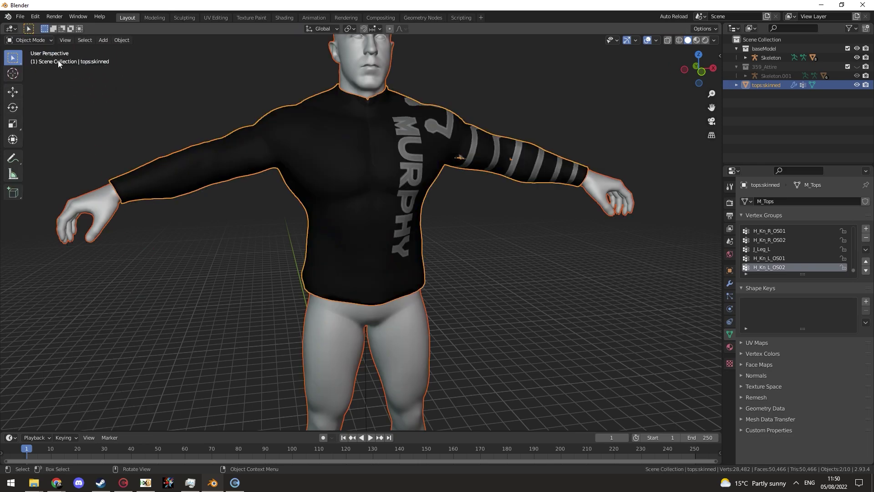
{"action": "left_click", "coordinate": [481, 98]}
{"action": "left_click", "coordinate": [857, 48]}
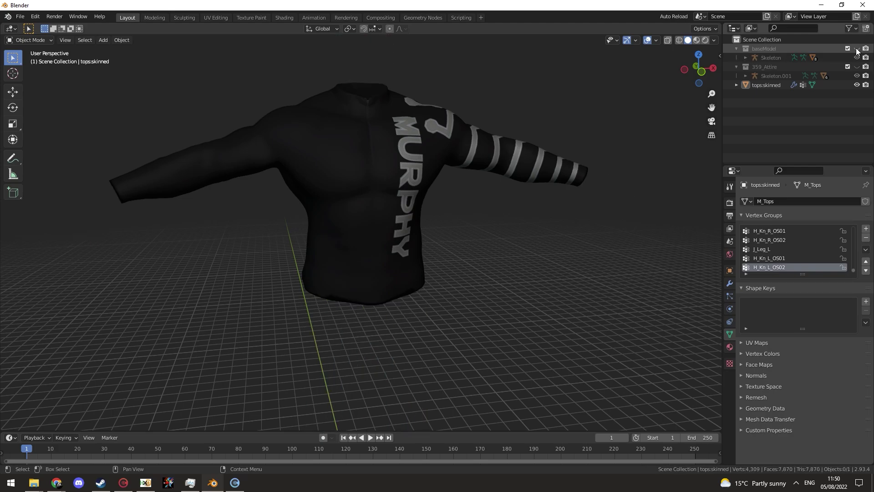
Examine the transferred weights on the tops mesh in Weight Paint mode by stepping through its vertex groups from J_Neck to H_Elbow_R_tw01
{"action": "left_click", "coordinate": [335, 222]}
{"action": "key", "text": "ctrl+Tab"}
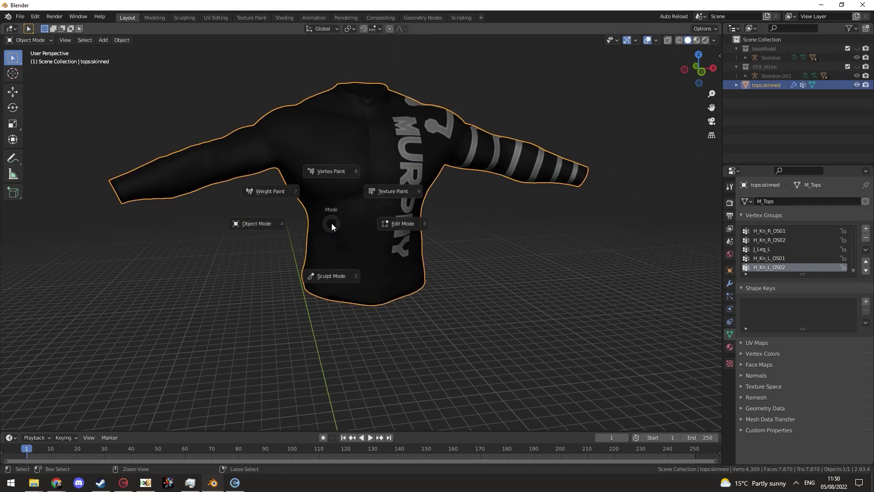
{"action": "left_click", "coordinate": [291, 195]}
{"action": "left_click", "coordinate": [777, 240]}
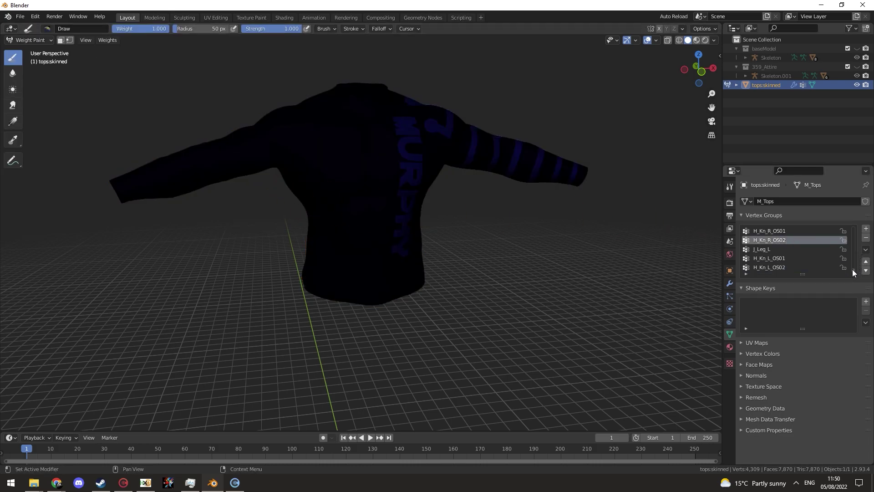
{"action": "left_click_drag", "start_coordinate": [853, 269], "coordinate": [851, 228]}
{"action": "left_click", "coordinate": [799, 229]}
{"action": "key", "text": "Down"}
{"action": "key", "text": "Down"}
{"action": "key", "text": "Down"}
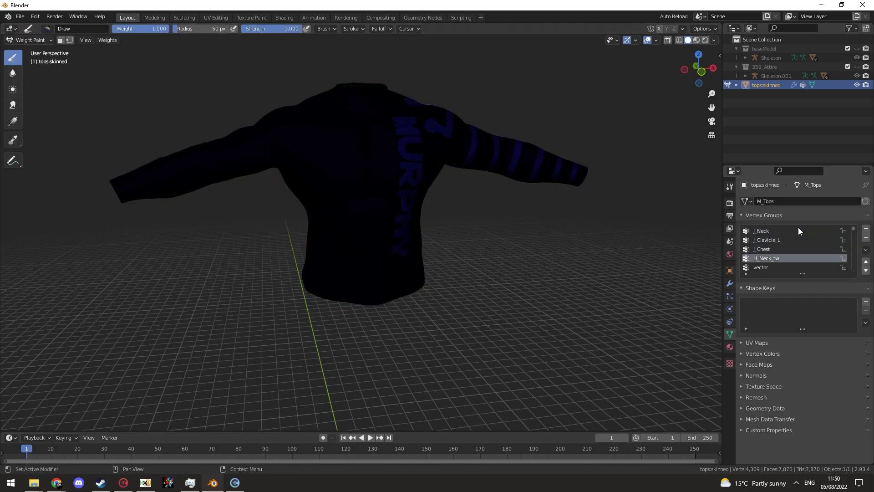
{"action": "key", "text": "Up"}
{"action": "key", "text": "Down"}
{"action": "key", "text": "Down"}
{"action": "key", "text": "Down"}
{"action": "key", "text": "Down"}
{"action": "key", "text": "Down"}
{"action": "key", "text": "Down"}
{"action": "key", "text": "Down"}
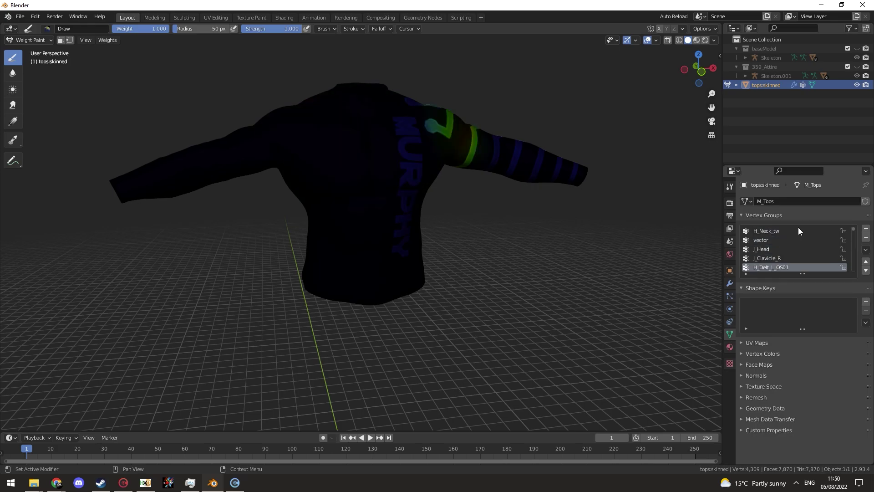
{"action": "key", "text": "Down"}
{"action": "key", "text": "Down"}
{"action": "key", "text": "Down"}
{"action": "key", "text": "Down"}
{"action": "key", "text": "Down"}
{"action": "key", "text": "Down"}
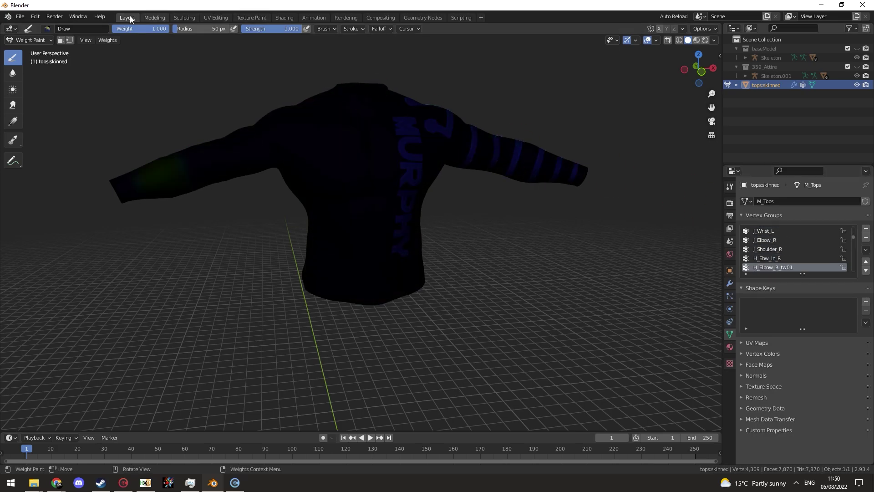
Return to Object Mode, show the 359_Attire collection and expand Skeleton.001 to list its meshes
{"action": "key", "text": "ctrl+Tab"}
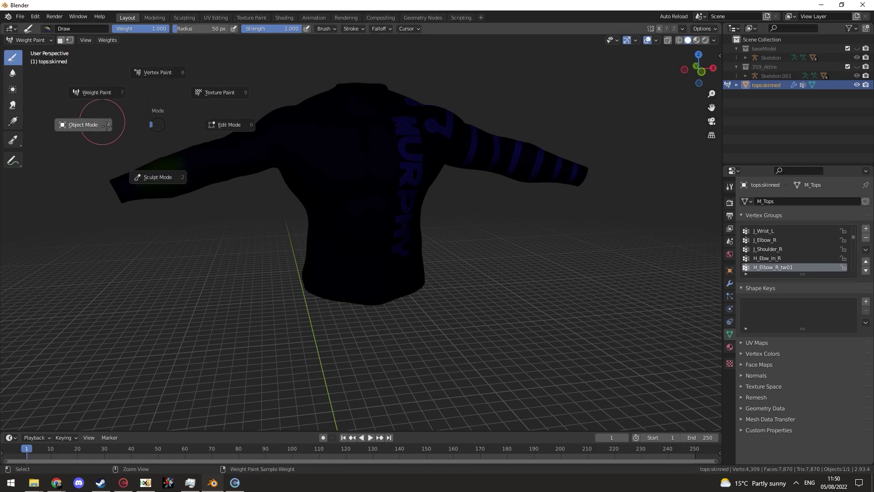
{"action": "left_click", "coordinate": [83, 125]}
{"action": "left_click", "coordinate": [856, 67]}
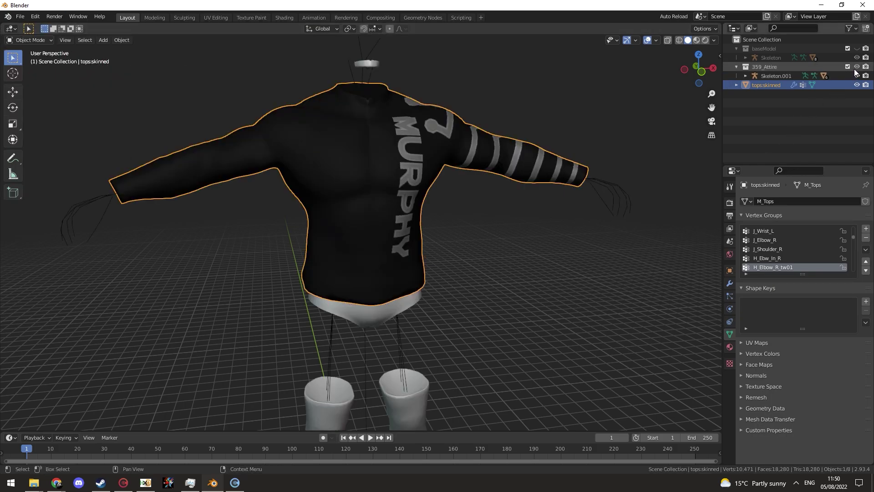
{"action": "left_click", "coordinate": [746, 76]}
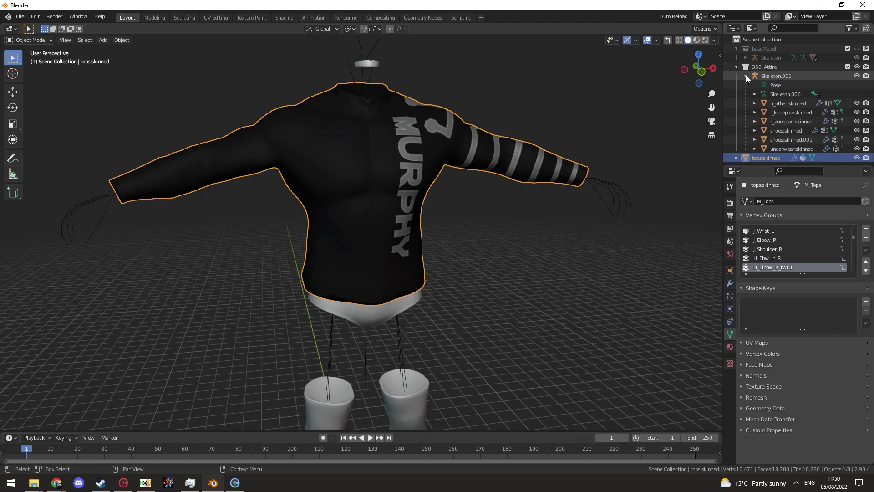
Parent the tops mesh to the attire's Skeleton.001 armature using the Object parent type
{"action": "middle_click_drag", "start_coordinate": [447, 219], "coordinate": [444, 209]}
{"action": "scroll", "coordinate": [454, 225], "scroll_direction": "down", "scroll_amount": 3}
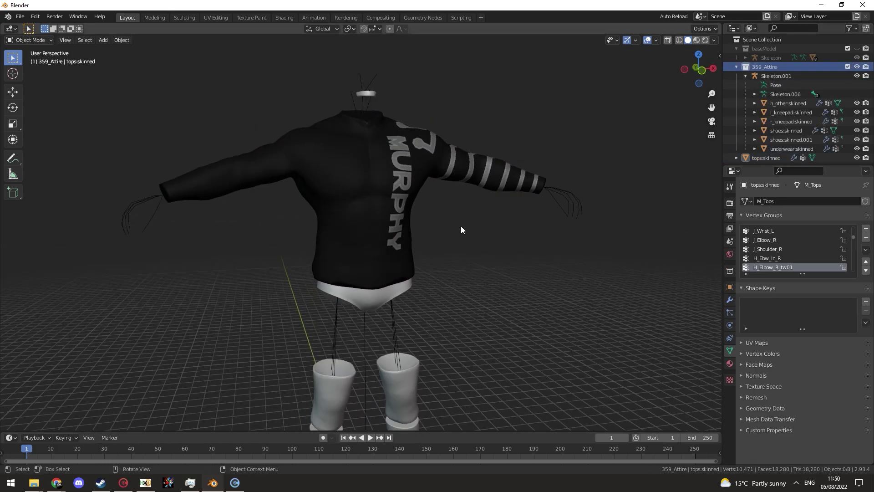
{"action": "left_click", "coordinate": [384, 197]}
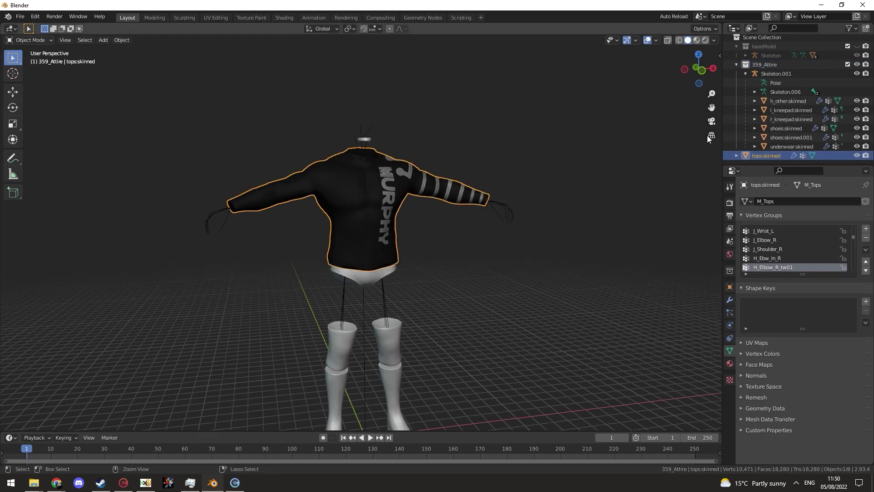
{"action": "left_click", "coordinate": [776, 74], "text": "ctrl"}
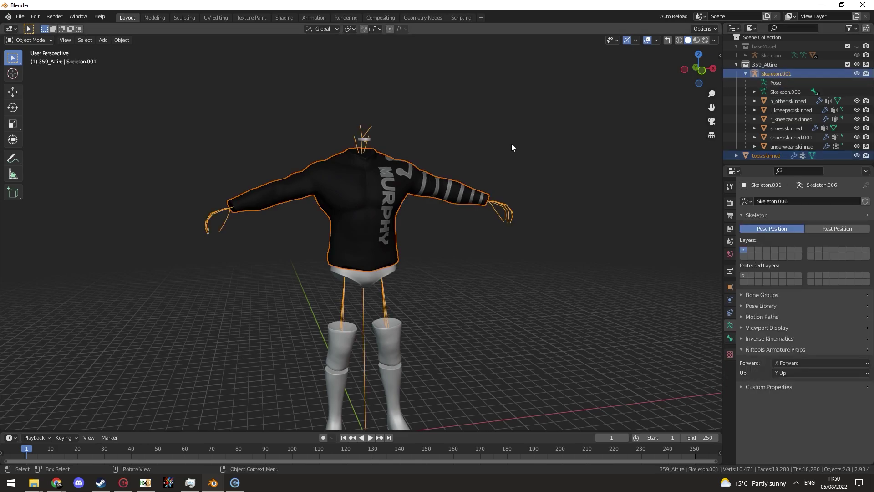
{"action": "right_click", "coordinate": [441, 136]}
{"action": "mouse_move", "coordinate": [441, 136]}
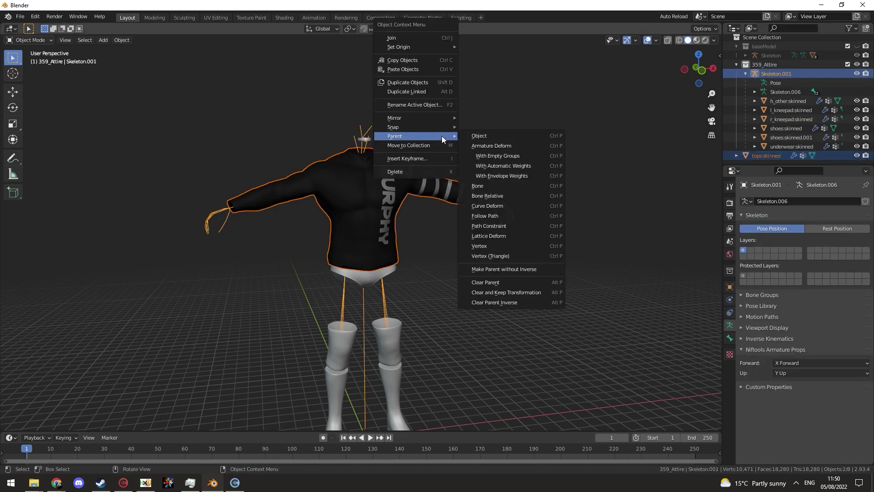
{"action": "left_click", "coordinate": [494, 138]}
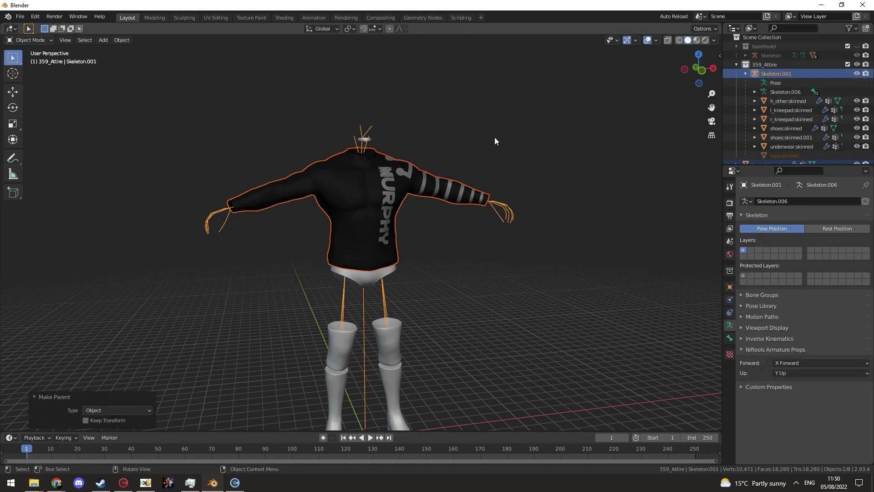
Move the tops mesh into the 359_Attire collection beneath Skeleton.001 and select it as the active object
{"action": "left_click", "coordinate": [583, 147]}
{"action": "scroll", "coordinate": [778, 136], "scroll_direction": "down", "scroll_amount": 1}
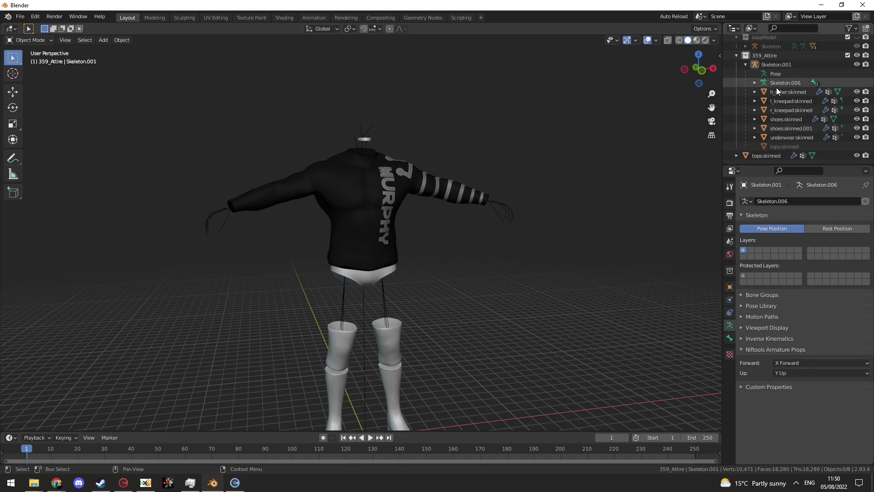
{"action": "left_click", "coordinate": [763, 156]}
{"action": "scroll", "coordinate": [774, 148], "scroll_direction": "up", "scroll_amount": 1}
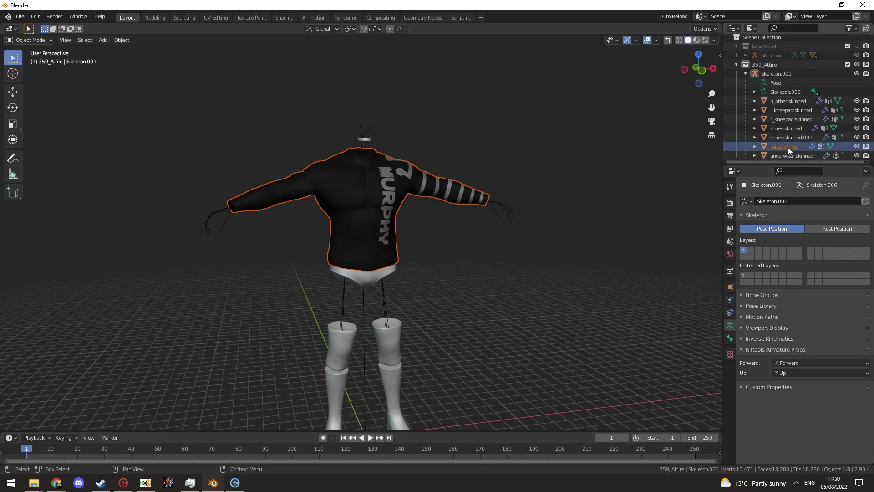
{"action": "left_click", "coordinate": [787, 154]}
{"action": "left_click", "coordinate": [785, 147]}
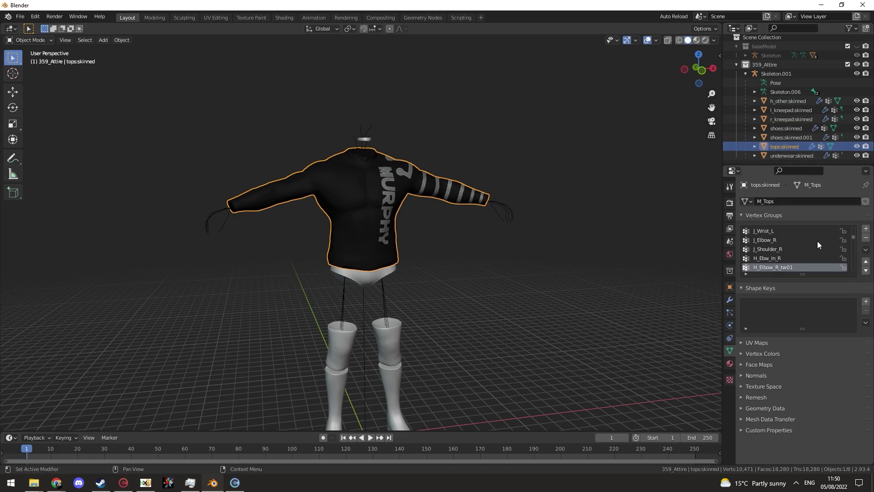
{"action": "mouse_move", "coordinate": [853, 237]}
{"action": "left_mouse_down"}
{"action": "mouse_move", "coordinate": [855, 266]}
{"action": "mouse_move", "coordinate": [856, 225]}
{"action": "left_mouse_up"}
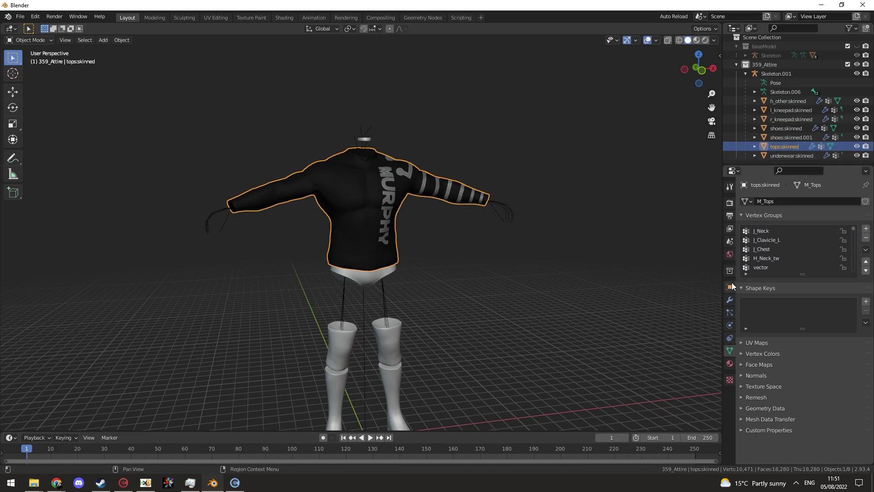
{"action": "left_click", "coordinate": [730, 187]}
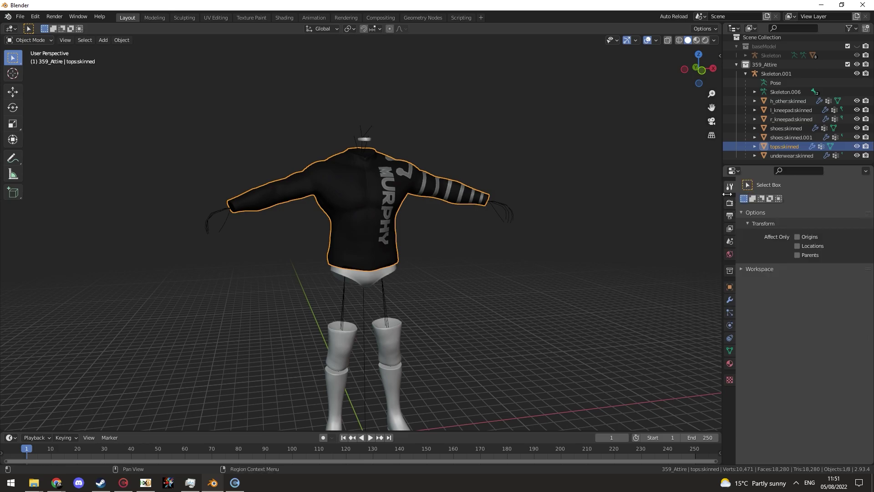
{"action": "left_click", "coordinate": [614, 210]}
{"action": "left_click", "coordinate": [783, 149]}
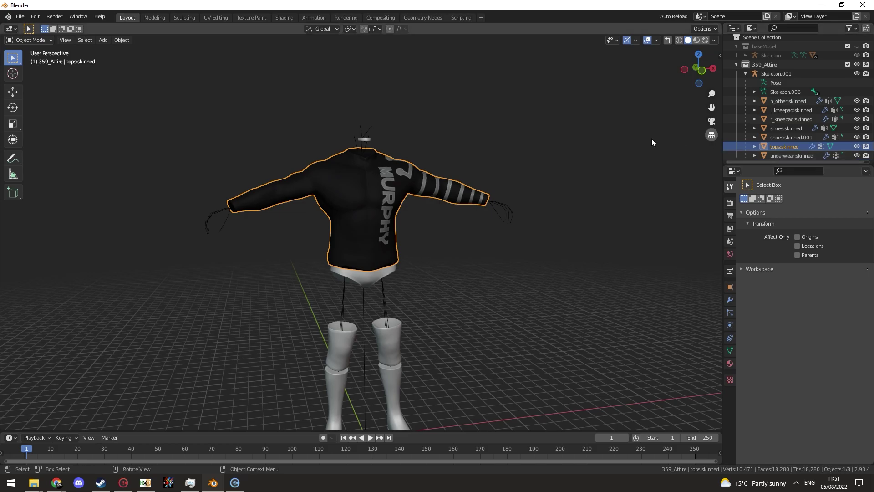
{"action": "scroll", "coordinate": [565, 223], "scroll_direction": "up", "scroll_amount": 3}
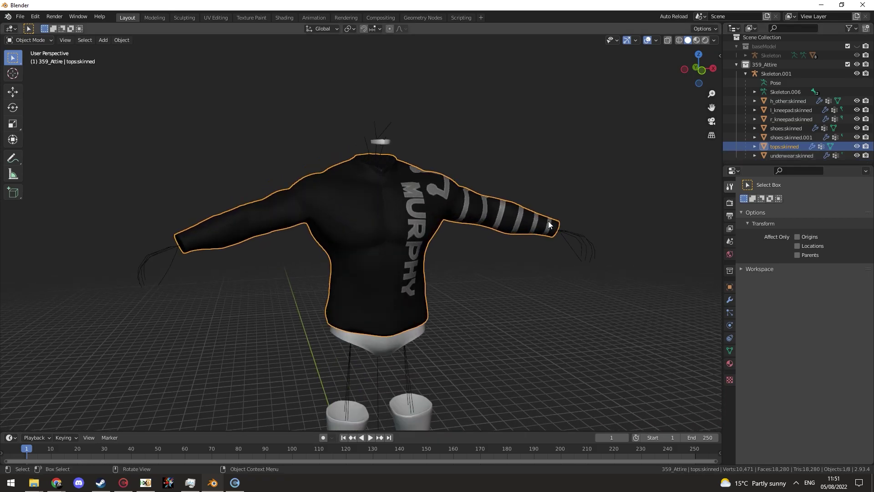
{"action": "double_click", "coordinate": [776, 147]}
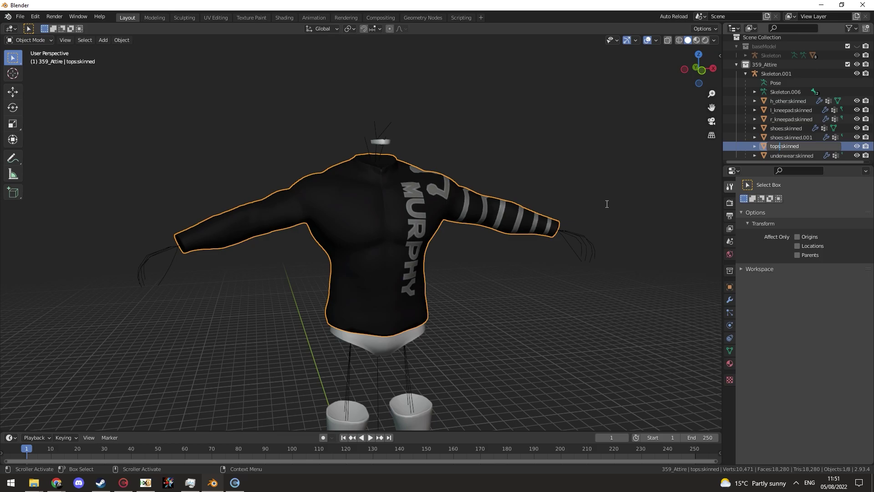
{"action": "left_click", "coordinate": [605, 206]}
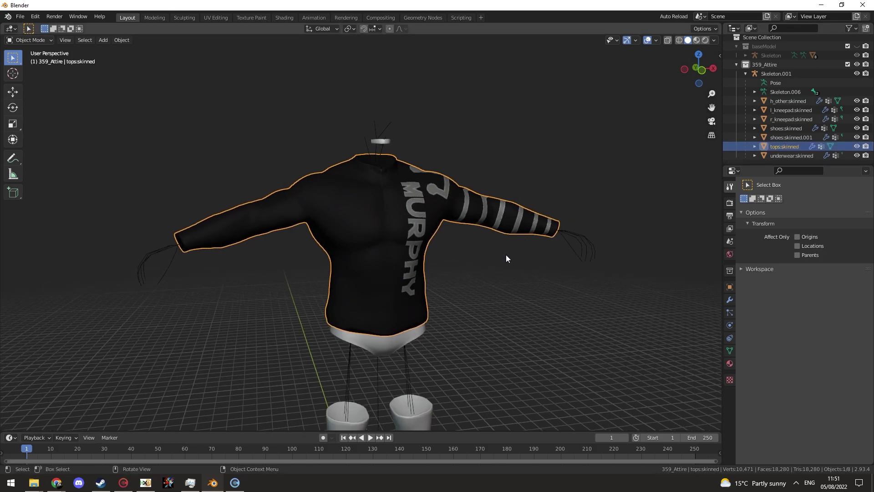
Set Skeleton.001 as the object of the tops mesh's Armature modifier
{"action": "left_click", "coordinate": [729, 299]}
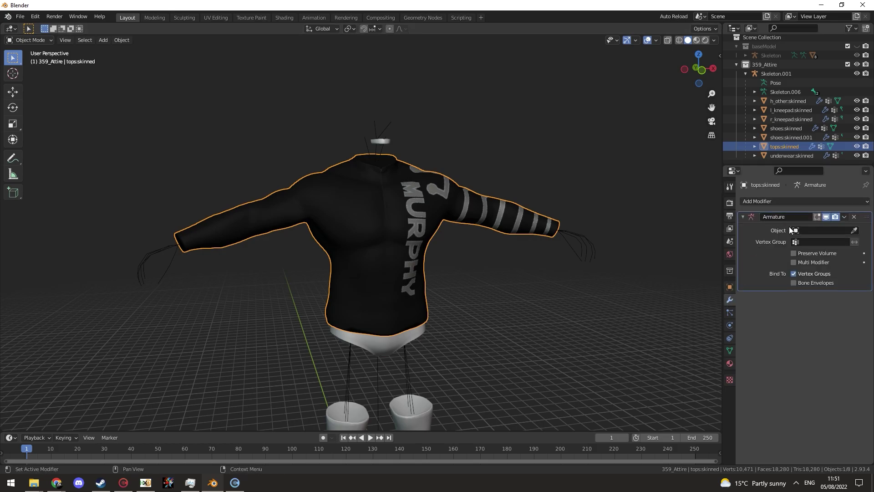
{"action": "left_click", "coordinate": [854, 231]}
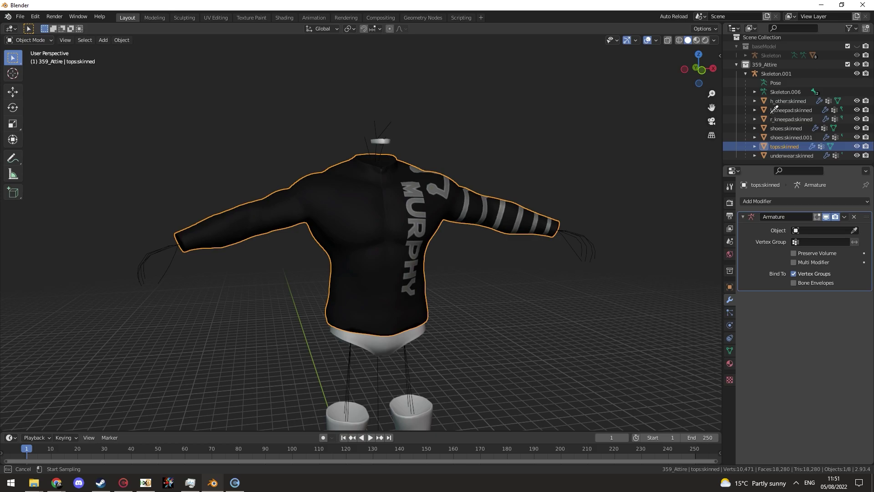
{"action": "left_click", "coordinate": [784, 80]}
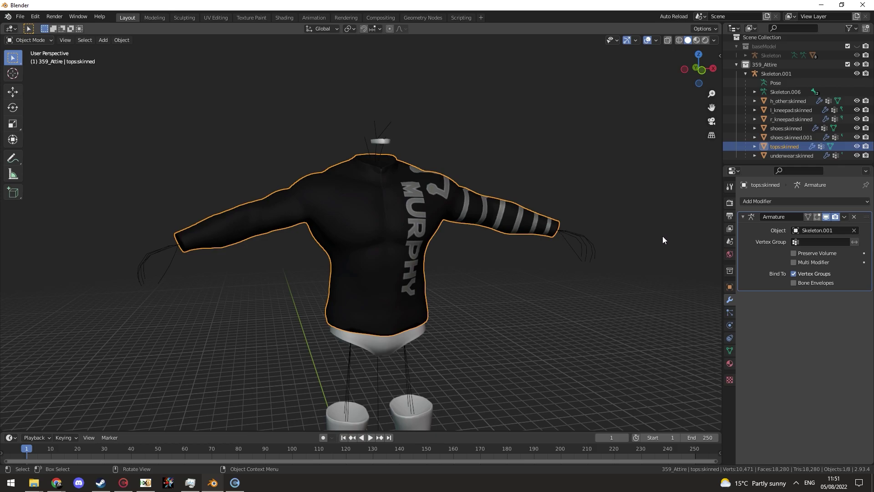
{"action": "left_click", "coordinate": [730, 203]}
{"action": "left_click", "coordinate": [649, 213]}
{"action": "left_click", "coordinate": [784, 145]}
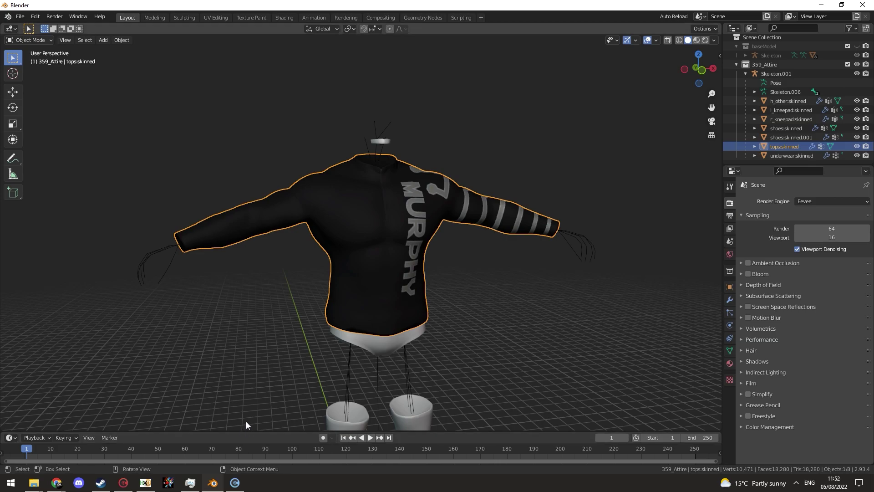
Switch to CakeTools MTLs Editor and open 359_Attire.mtls from the 359_Default_Attire folder
{"action": "left_click", "coordinate": [245, 484]}
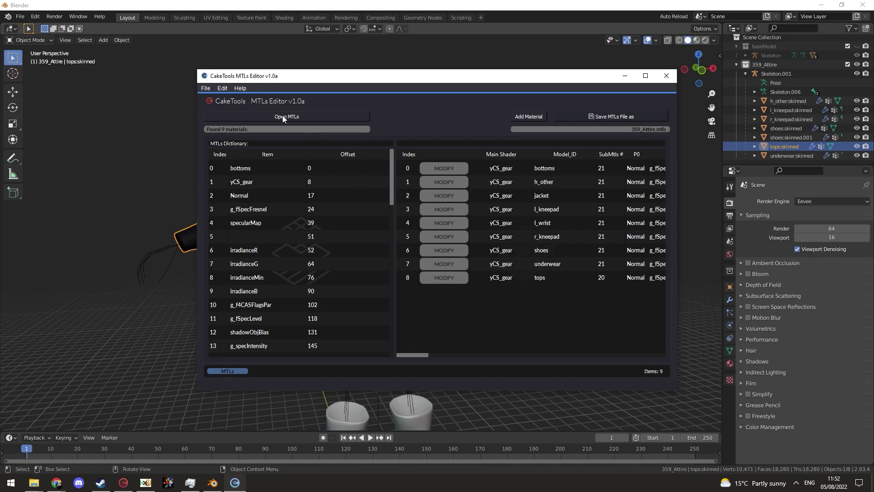
{"action": "left_click", "coordinate": [239, 116]}
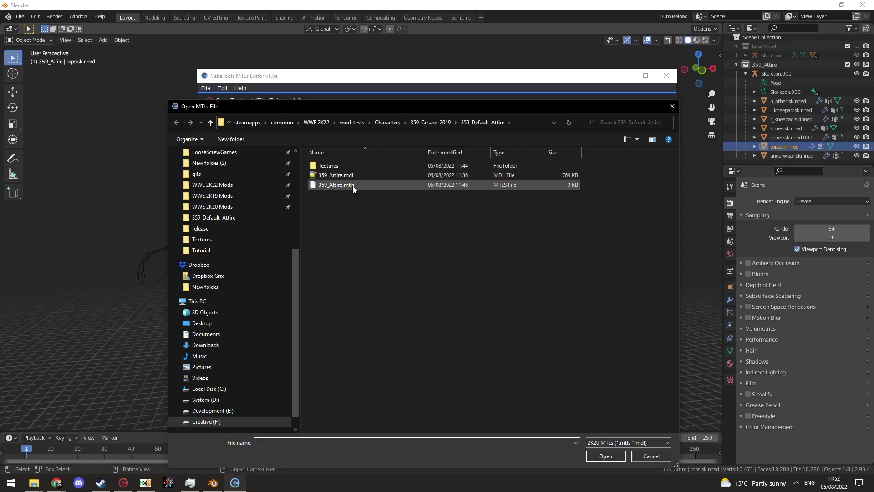
{"action": "double_click", "coordinate": [353, 186]}
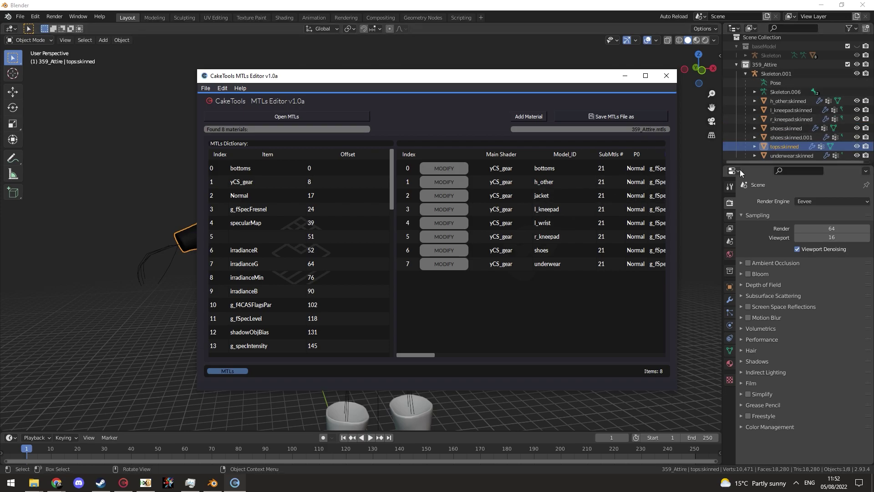
Switch back to Blender, compare the two shoes meshes and delete shoes:skinned.001 from the 359_Attire collection
{"action": "left_click", "coordinate": [779, 136]}
{"action": "left_click", "coordinate": [779, 135]}
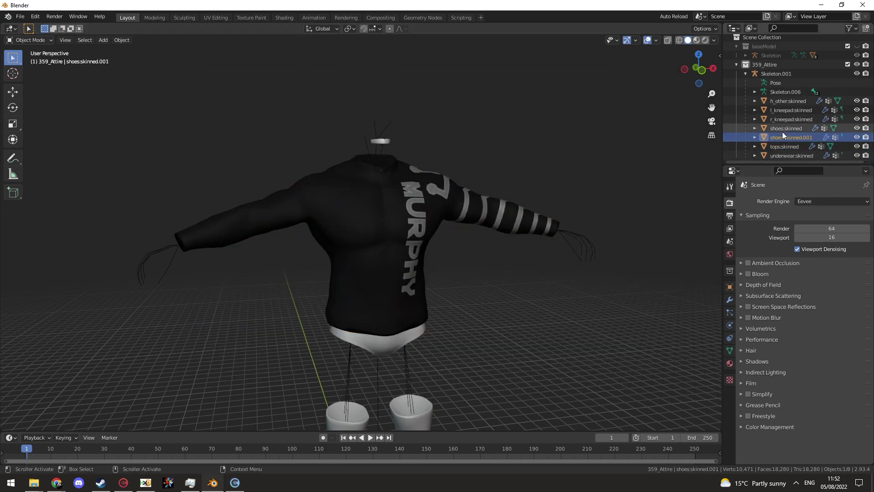
{"action": "left_click", "coordinate": [782, 132]}
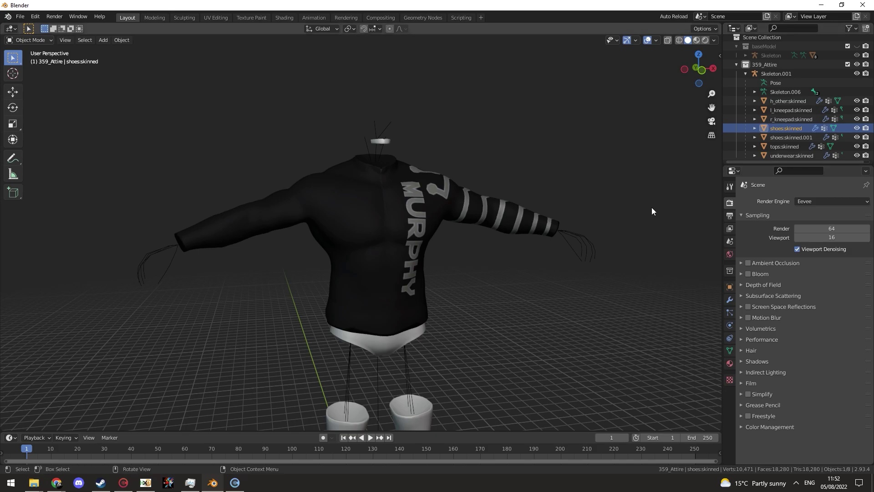
{"action": "scroll", "coordinate": [648, 229], "scroll_direction": "down", "scroll_amount": 1}
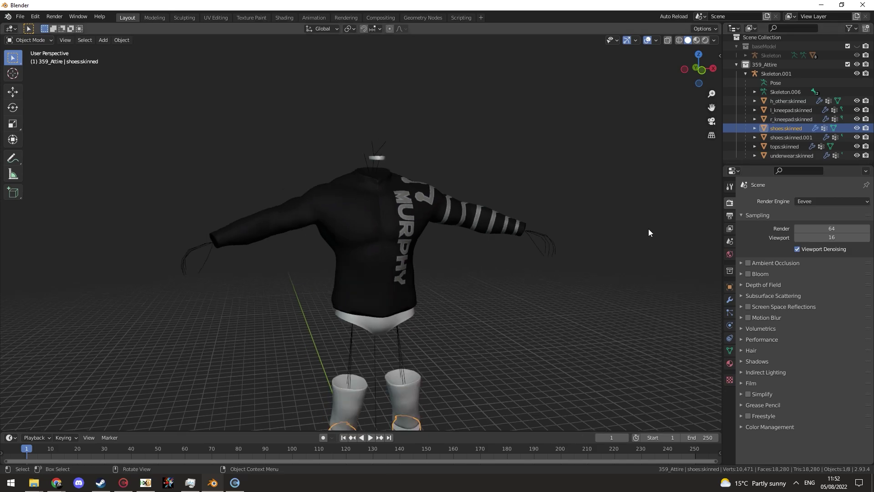
{"action": "left_click", "coordinate": [772, 137]}
{"action": "key", "text": "Delete"}
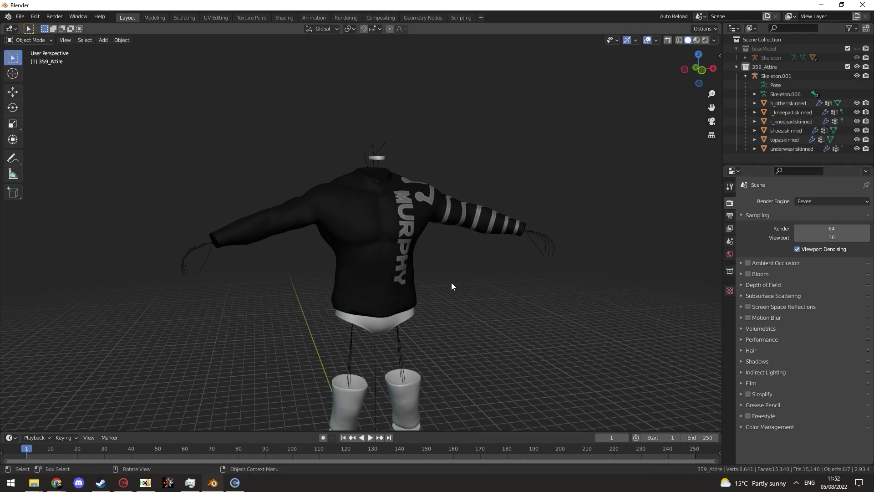
Rename the tops mesh as tops!:skinned and frame it in the viewport
{"action": "middle_click_drag", "start_coordinate": [457, 284], "coordinate": [465, 248], "text": "shift"}
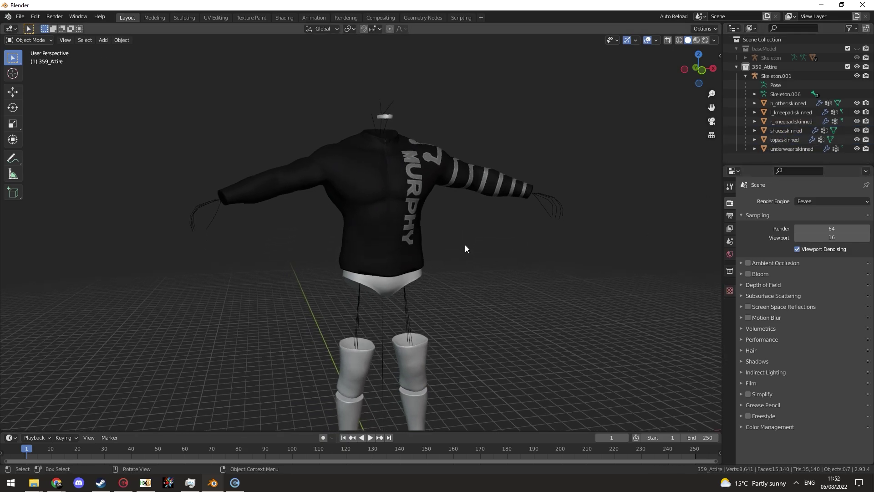
{"action": "left_click", "coordinate": [407, 189]}
{"action": "middle_click_drag", "start_coordinate": [423, 187], "coordinate": [419, 197]}
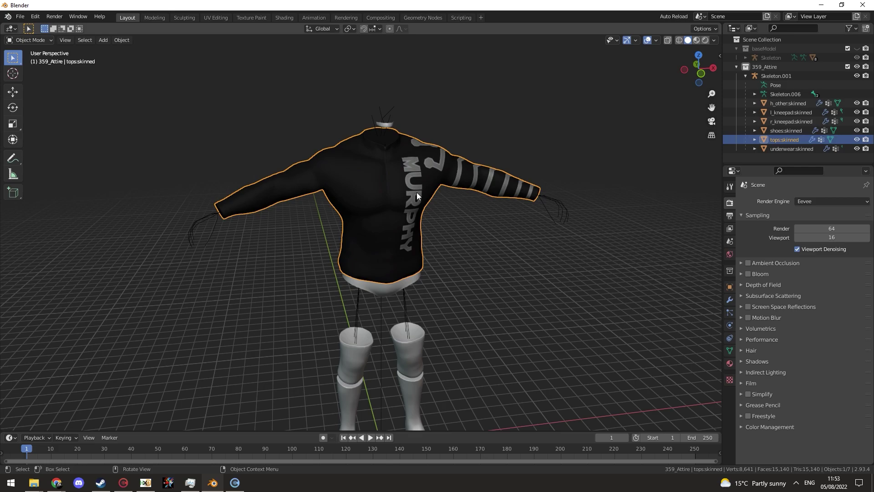
{"action": "double_click", "coordinate": [782, 141]}
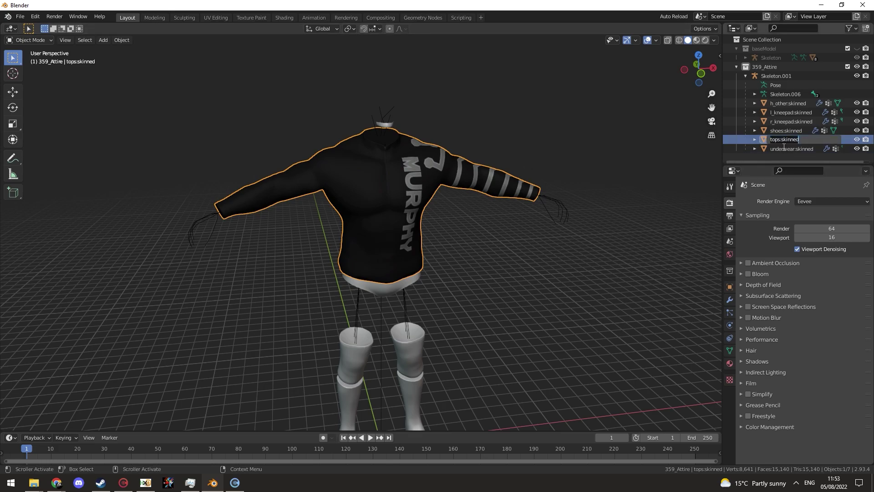
{"action": "key", "text": "Left"}
{"action": "key", "text": "Left"}
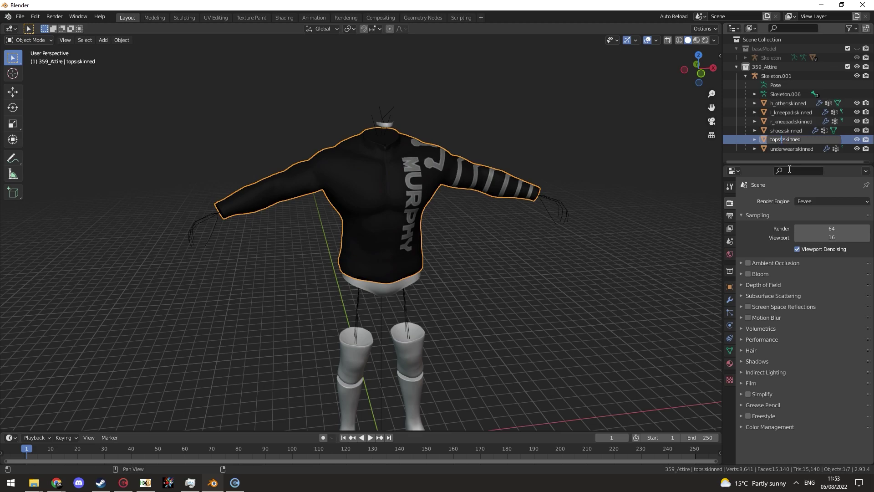
{"action": "type", "text": "!"}
{"action": "key", "text": "Return"}
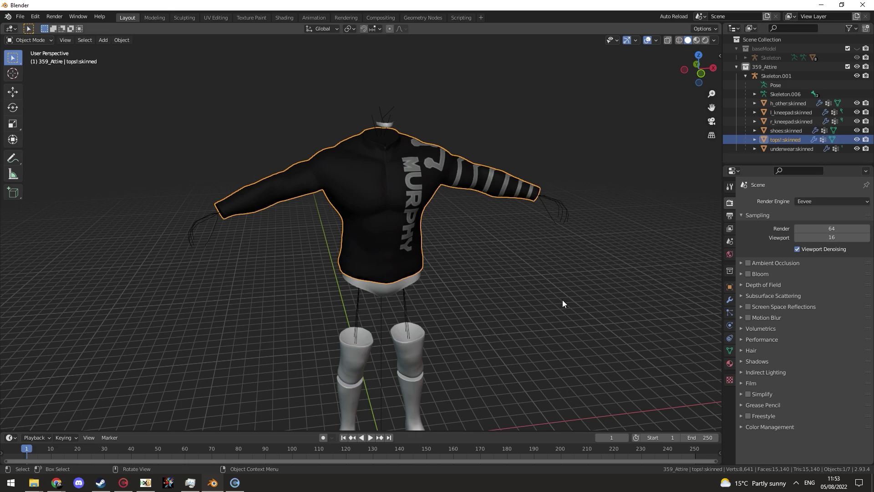
{"action": "left_click", "coordinate": [545, 314]}
{"action": "left_click", "coordinate": [423, 198]}
{"action": "key", "text": "KP_Decimal"}
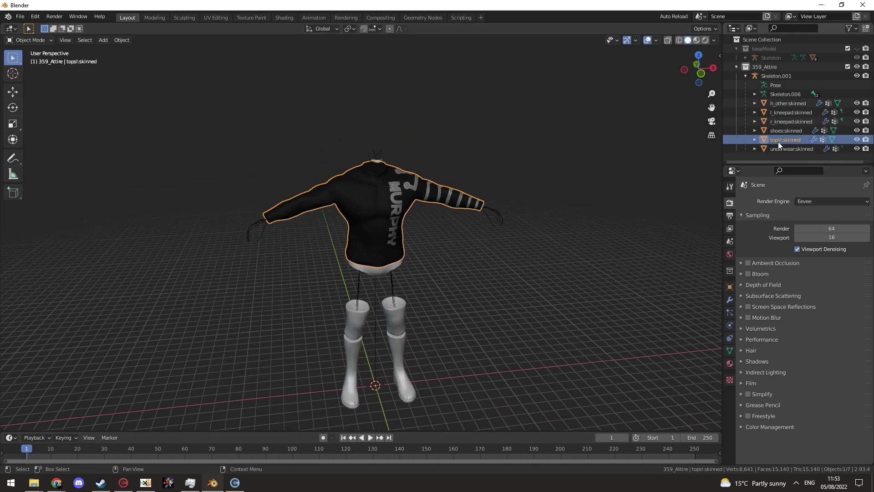
Switch to CakeTools MTLs Editor and add a material with model name tops and the yCS_gear::Normal shader
{"action": "left_click", "coordinate": [235, 483]}
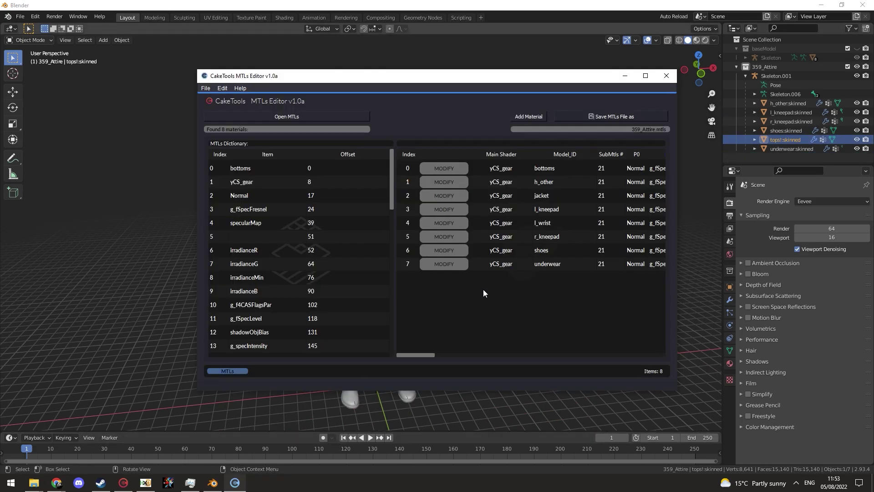
{"action": "left_click", "coordinate": [537, 117]}
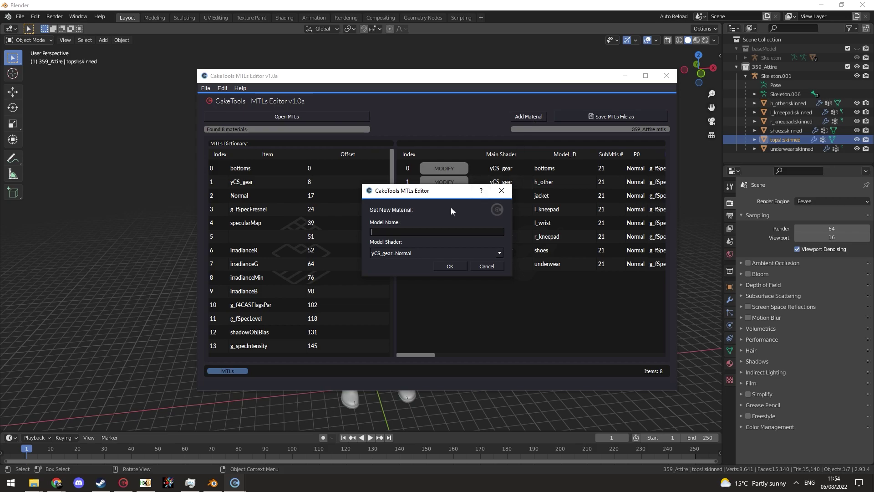
{"action": "type", "text": "tops"}
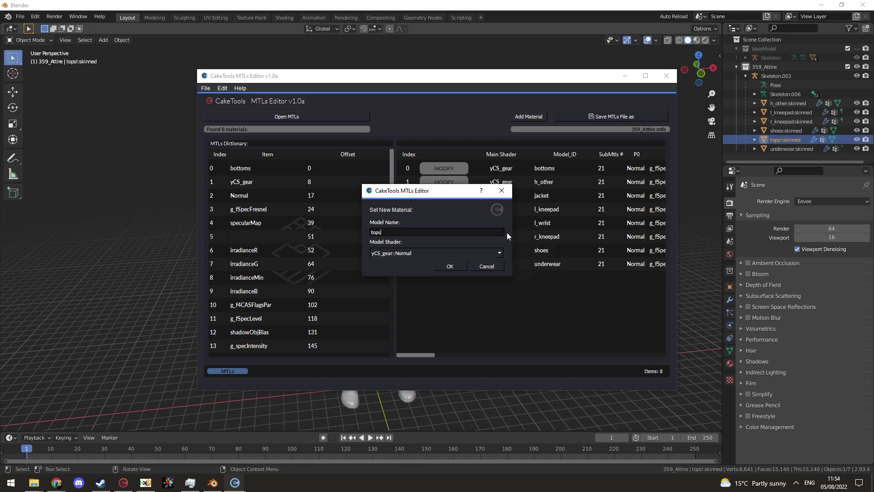
{"action": "left_click", "coordinate": [449, 268]}
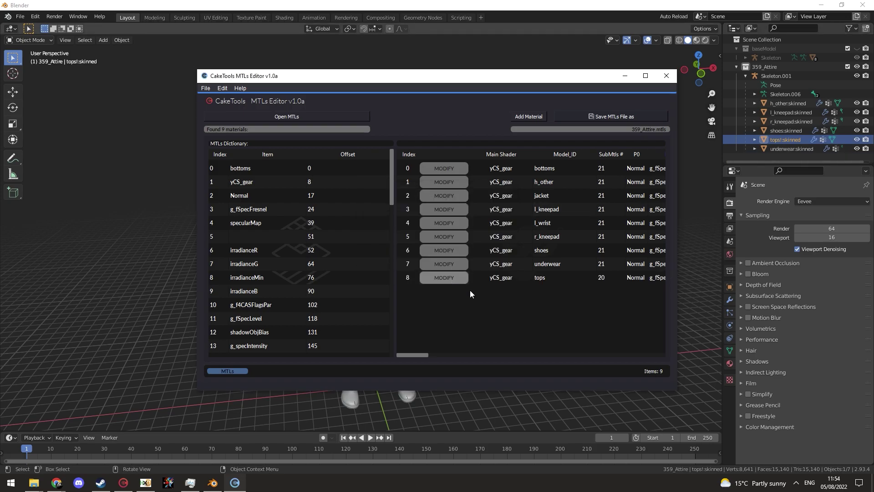
Save the edited materials over the existing 359_Attire.mtls file
{"action": "left_click", "coordinate": [620, 118]}
{"action": "double_click", "coordinate": [390, 177]}
{"action": "left_click", "coordinate": [458, 245]}
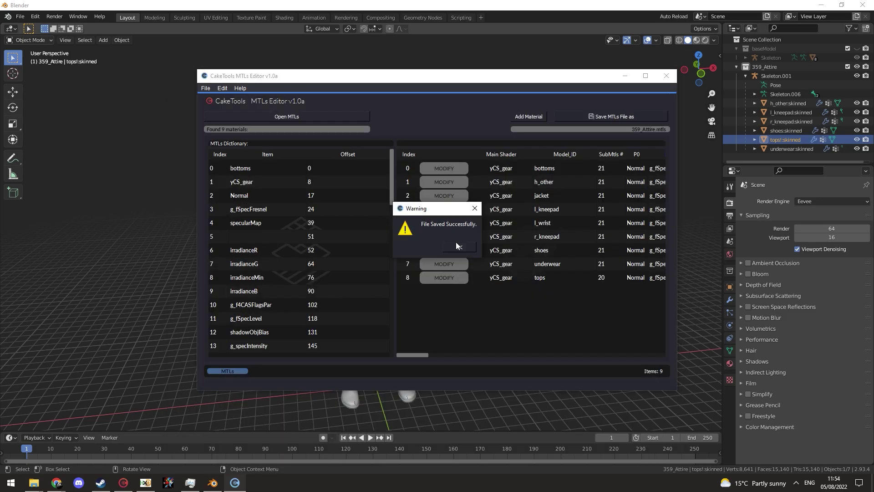
{"action": "key", "text": "Return"}
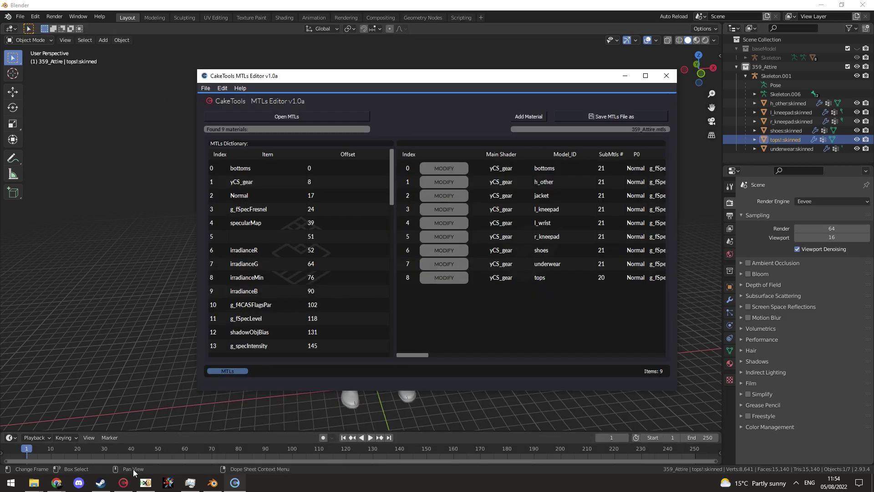
Switch to Blender, select all six attire meshes from h_other to underwear and export them over 359_Attire.mdl in 359_Default_Attire
{"action": "left_click", "coordinate": [775, 148]}
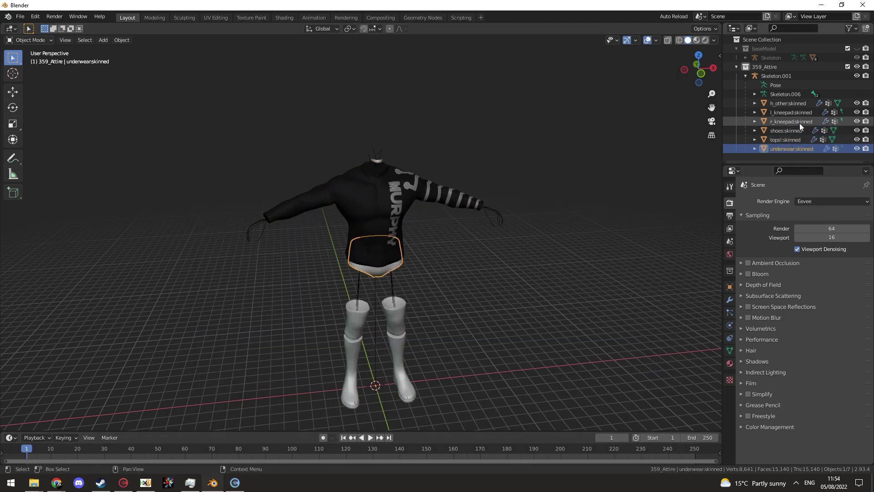
{"action": "left_click", "coordinate": [799, 106], "text": "shift"}
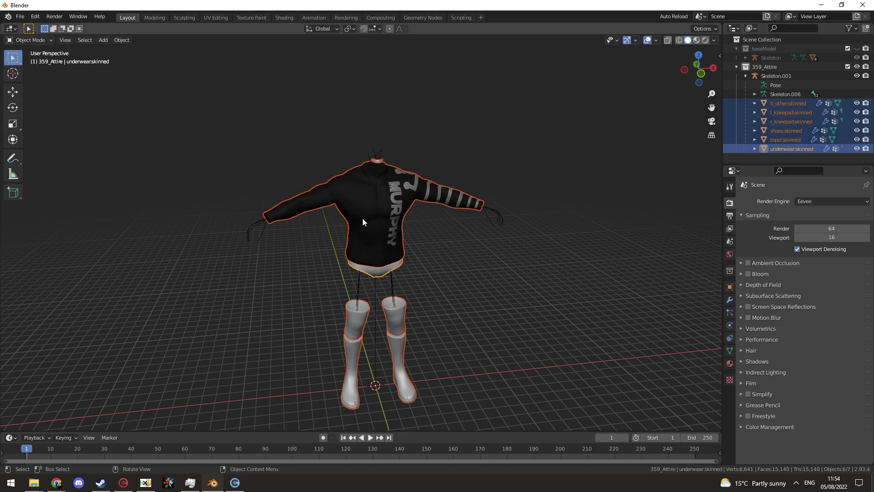
{"action": "left_click", "coordinate": [20, 17]}
{"action": "mouse_move", "coordinate": [59, 147]}
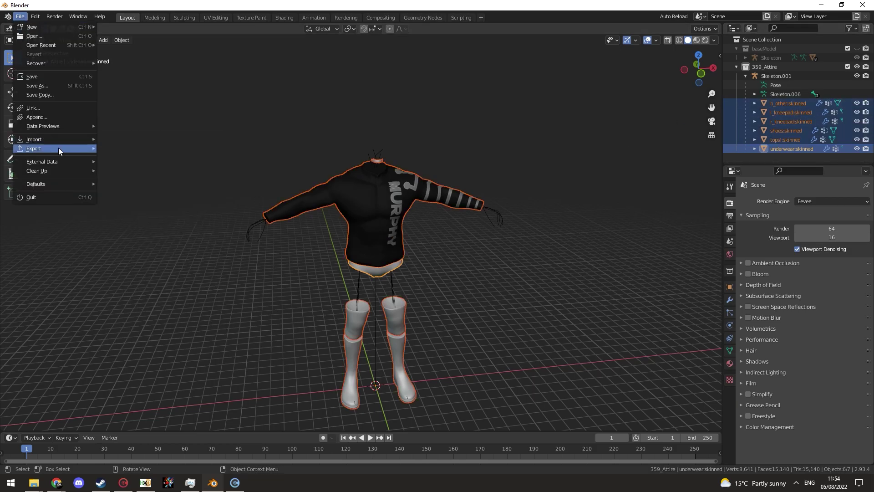
{"action": "left_click", "coordinate": [147, 302]}
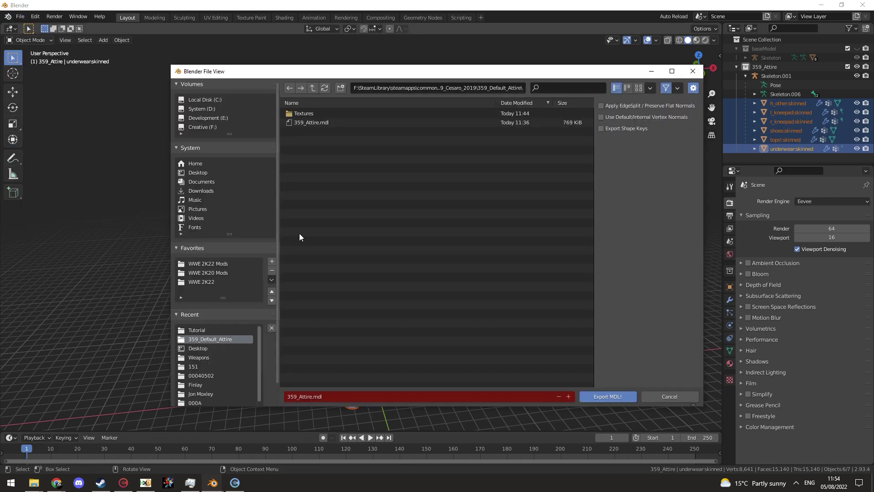
{"action": "double_click", "coordinate": [313, 123]}
{"action": "left_click", "coordinate": [365, 187], "text": "shift"}
{"action": "left_click", "coordinate": [240, 370]}
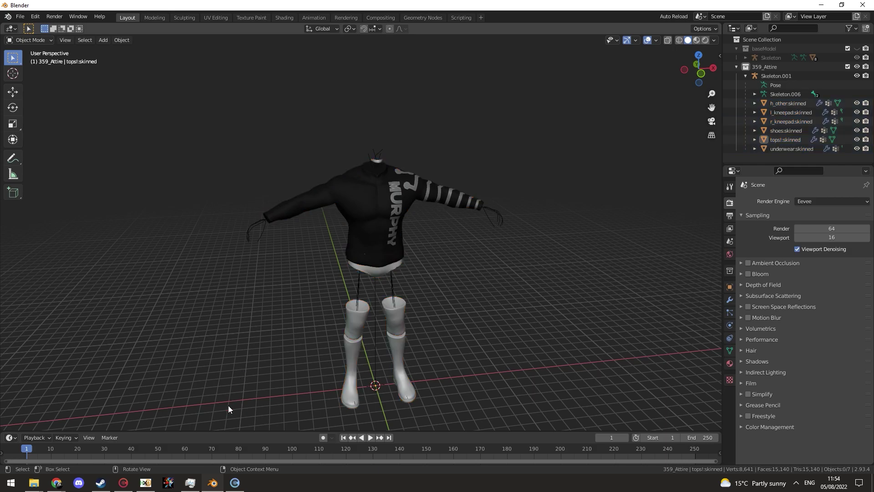
Switch to CakeTools 2022 and bake the mod_tests folder
{"action": "left_click", "coordinate": [123, 483]}
{"action": "left_click", "coordinate": [115, 40]}
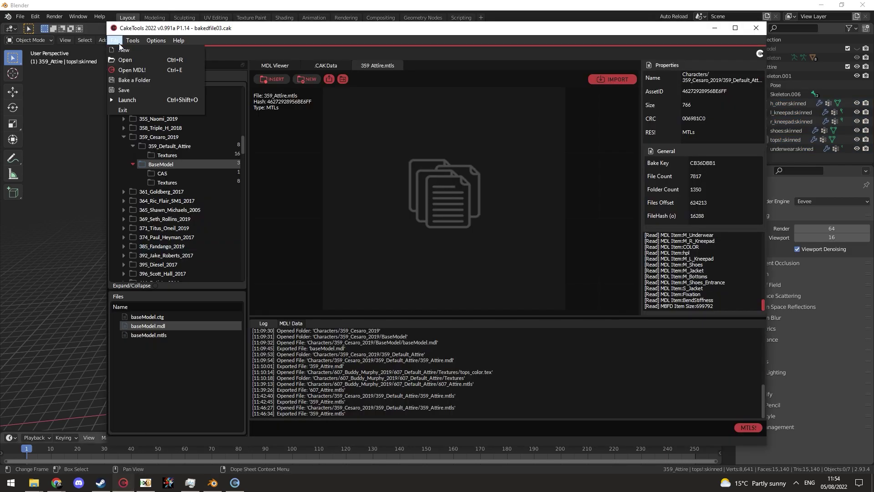
{"action": "left_click", "coordinate": [125, 80]}
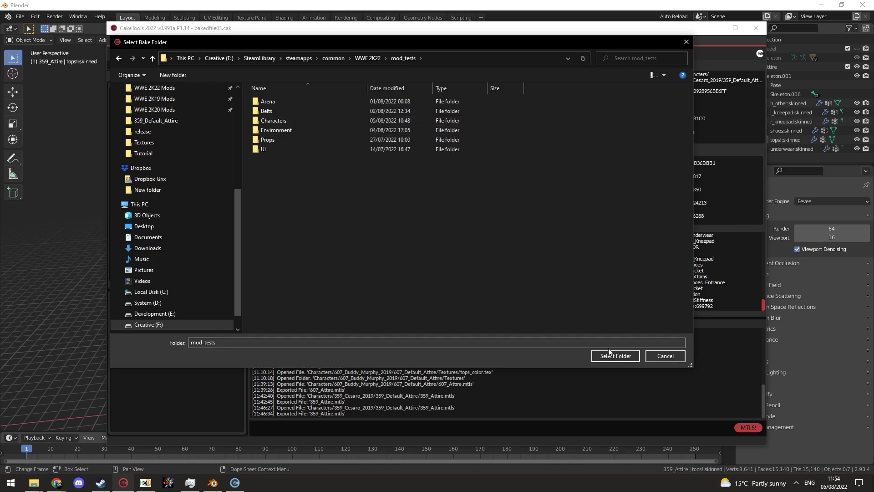
{"action": "left_click", "coordinate": [608, 352]}
{"action": "left_click", "coordinate": [424, 247]}
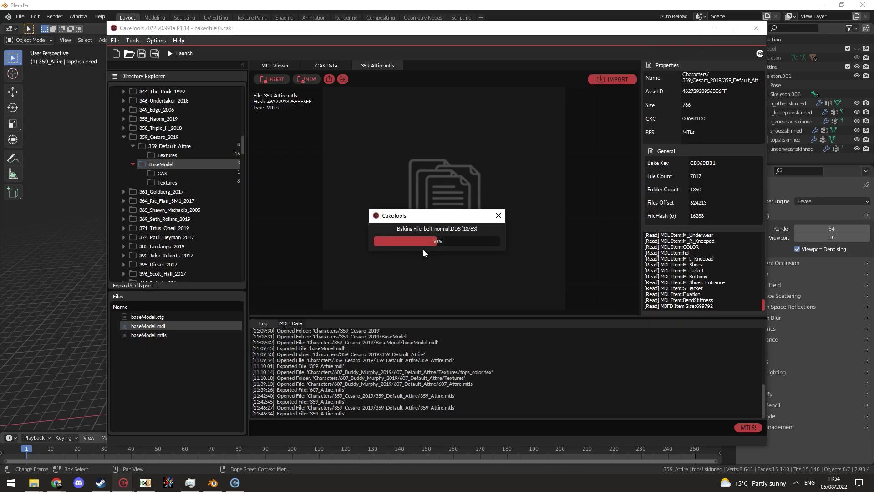